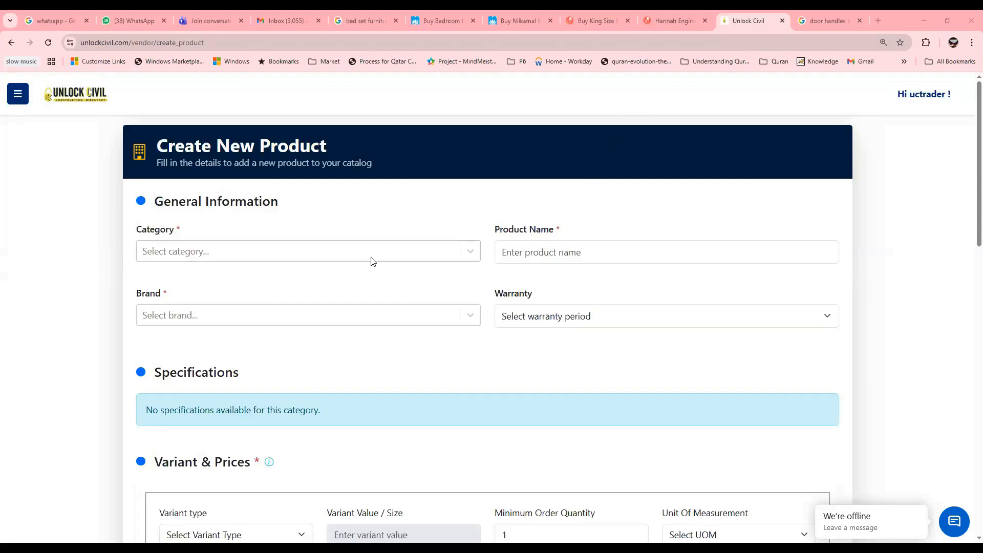
# Step: Set the category to Hardware Fittings and paste the product name 8 Inch Brass Pipe Handle
pyautogui.click(413, 253)
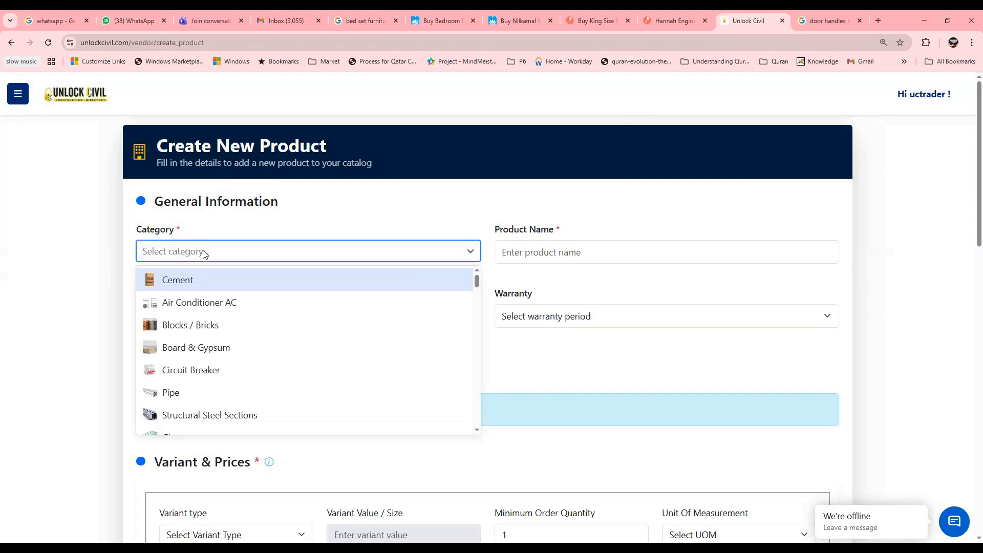
pyautogui.click(181, 253)
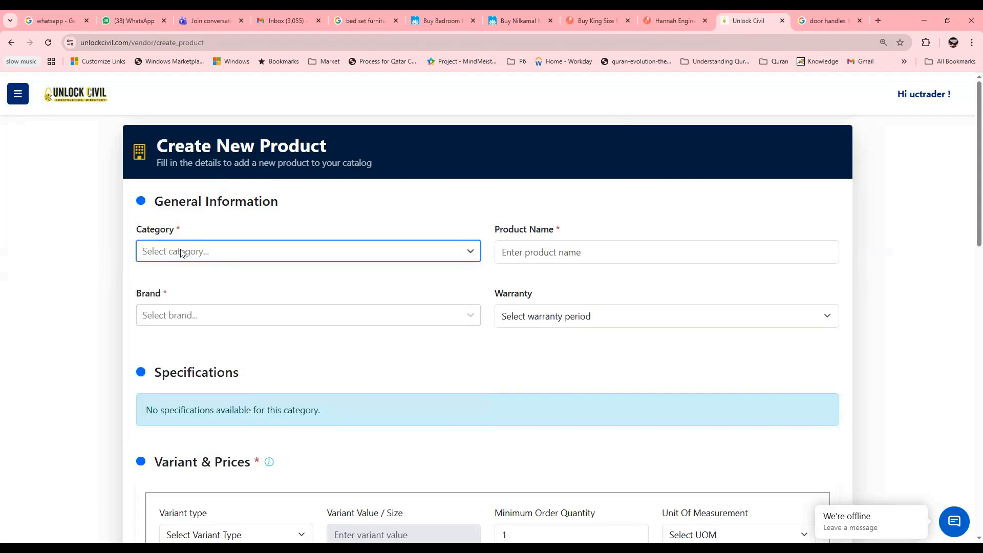
pyautogui.write('hard')
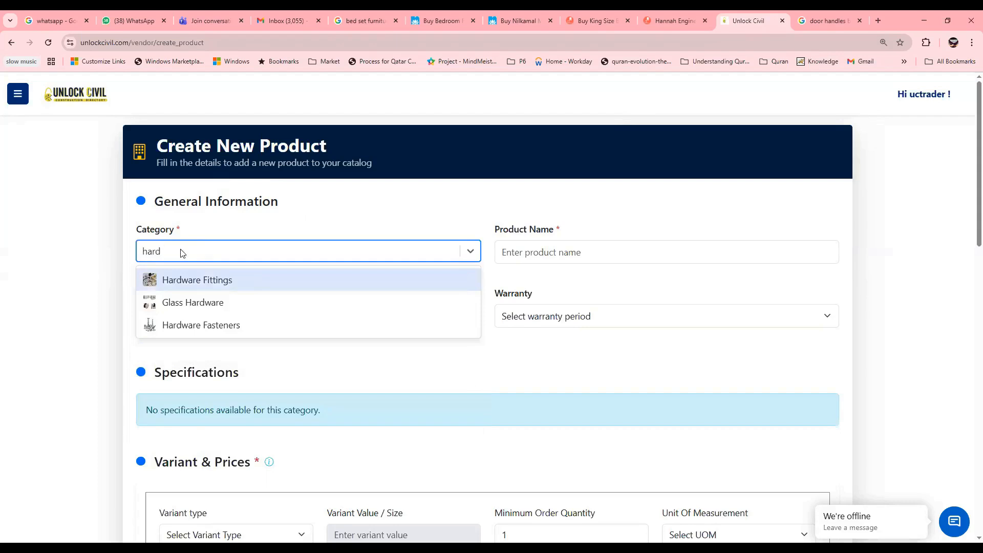
pyautogui.click(195, 280)
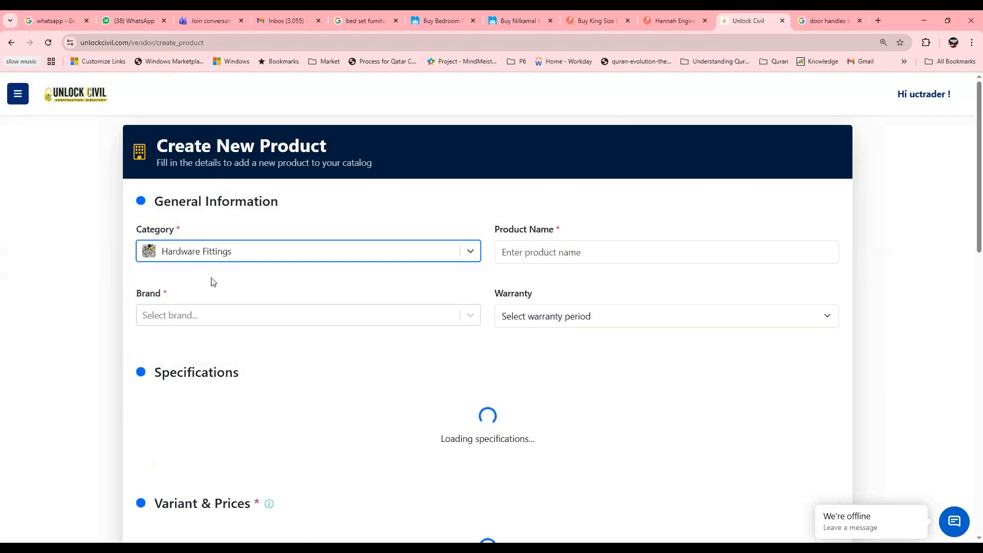
pyautogui.click(554, 253)
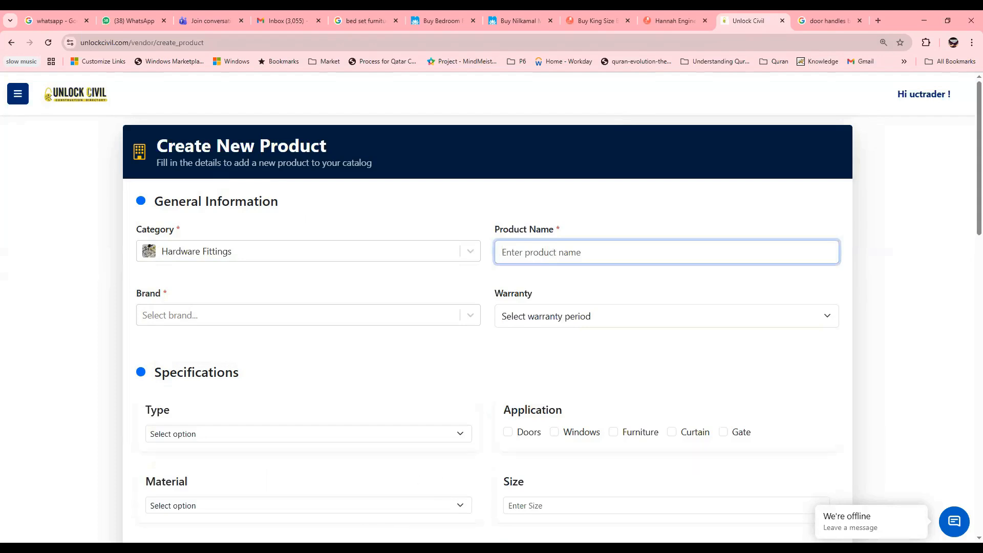
pyautogui.write('8 Inch Brass Pipe Handle')
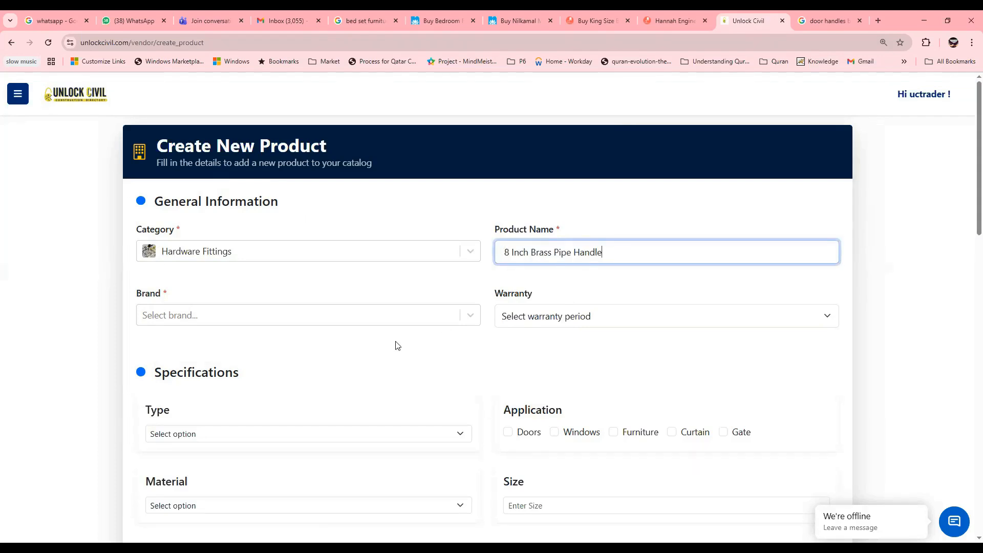
# Step: Set the brand to Godrej Interio and the warranty period to 1 year
pyautogui.click(467, 316)
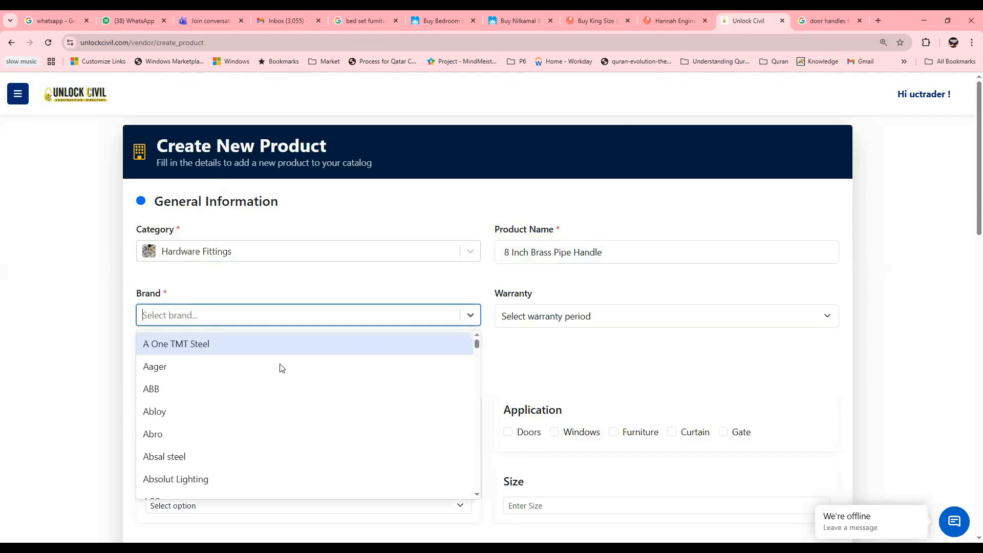
pyautogui.write('god')
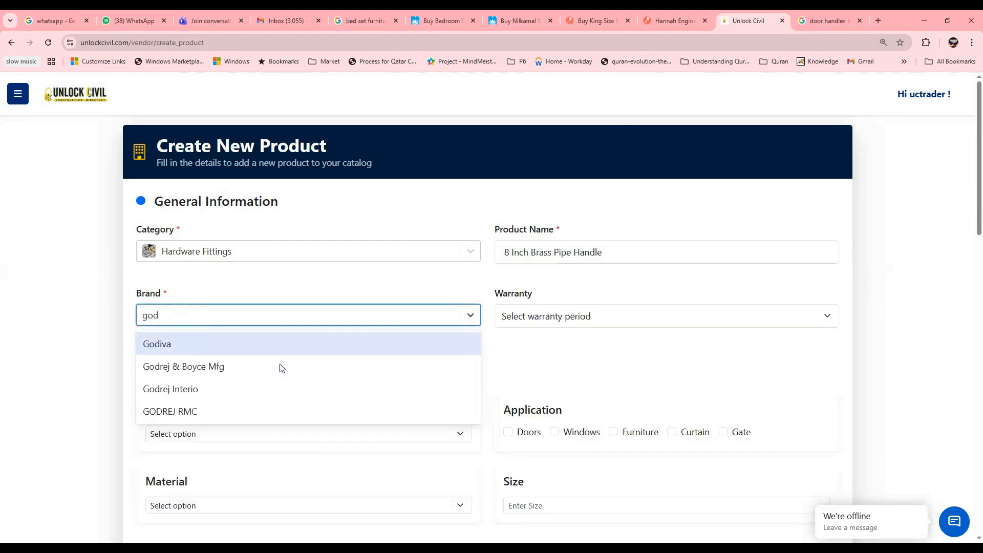
pyautogui.click(211, 392)
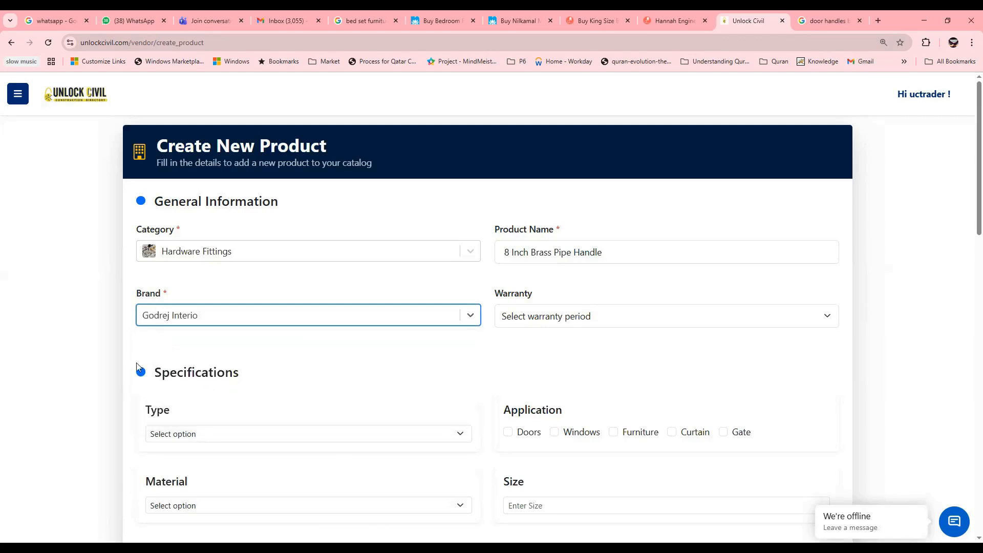
pyautogui.click(568, 317)
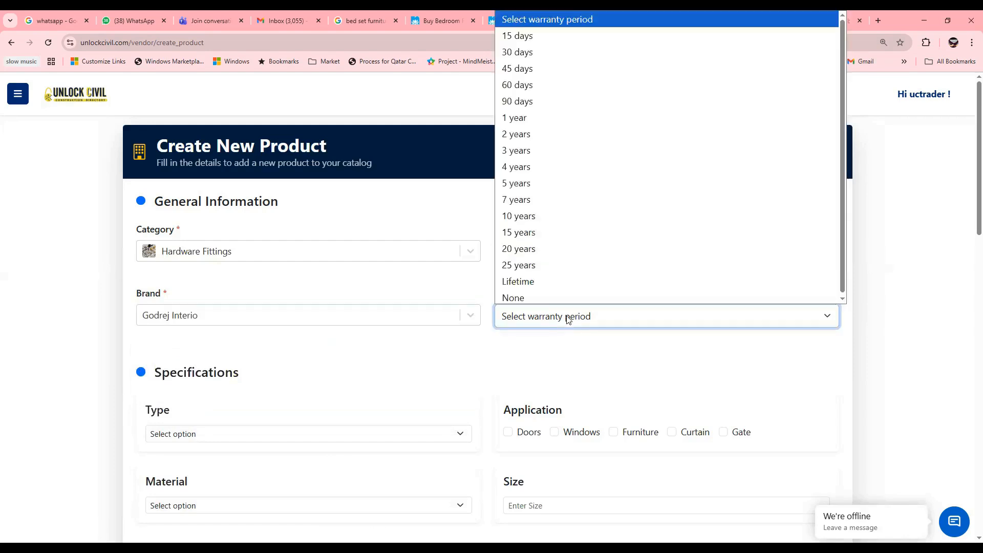
pyautogui.click(557, 121)
# Step: Set the specification type to Handle and tick Doors as the application
pyautogui.scroll(-1, 379, 382)
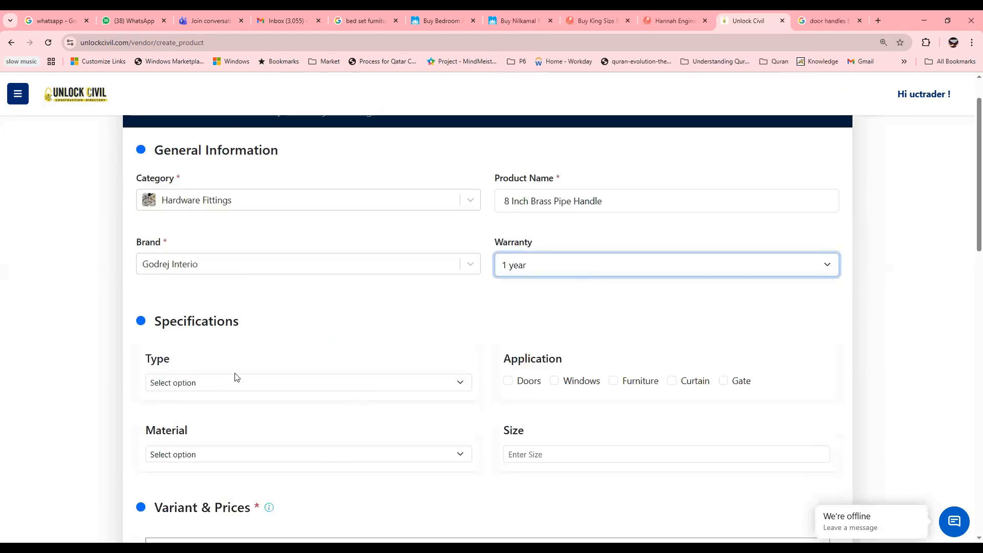
pyautogui.scroll(-1, 238, 379)
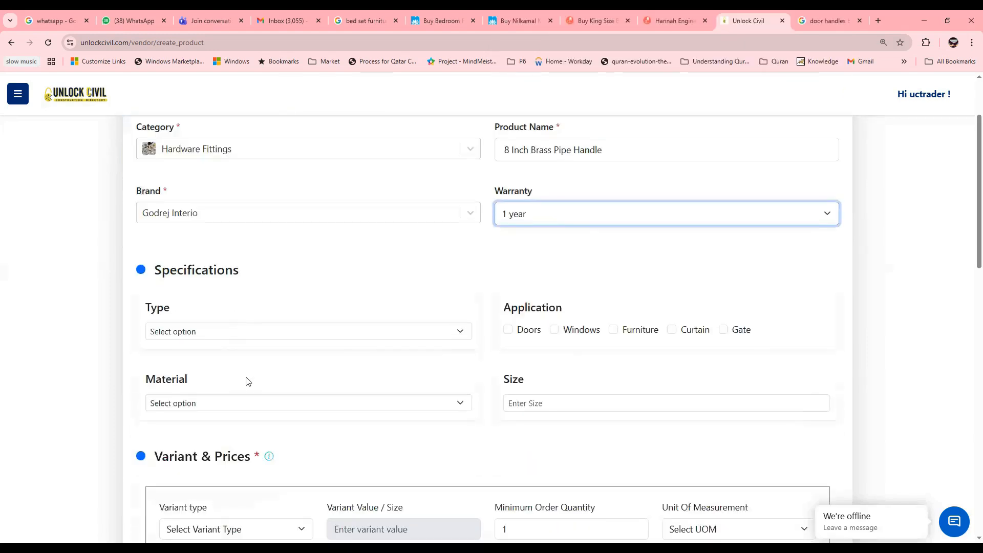
pyautogui.click(251, 339)
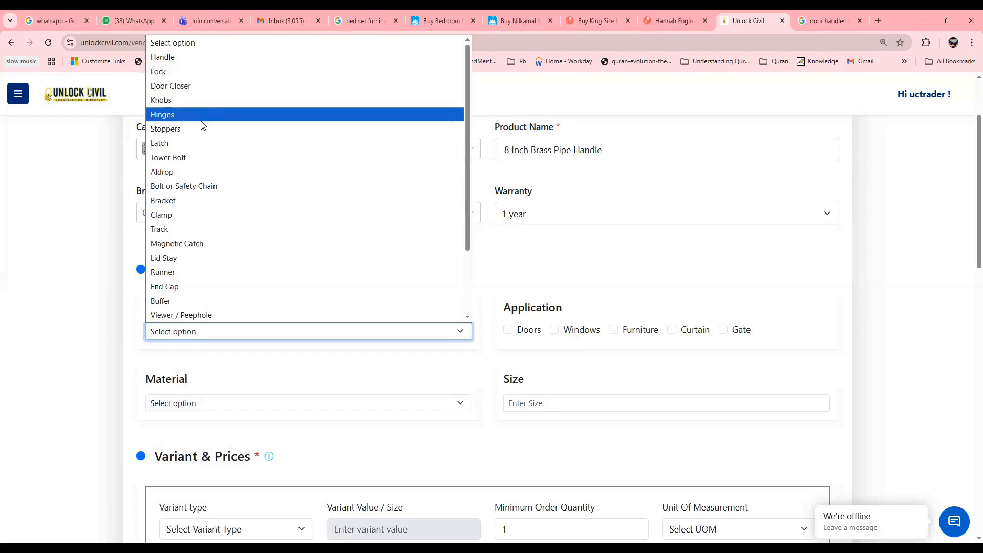
pyautogui.scroll(-3, 211, 243)
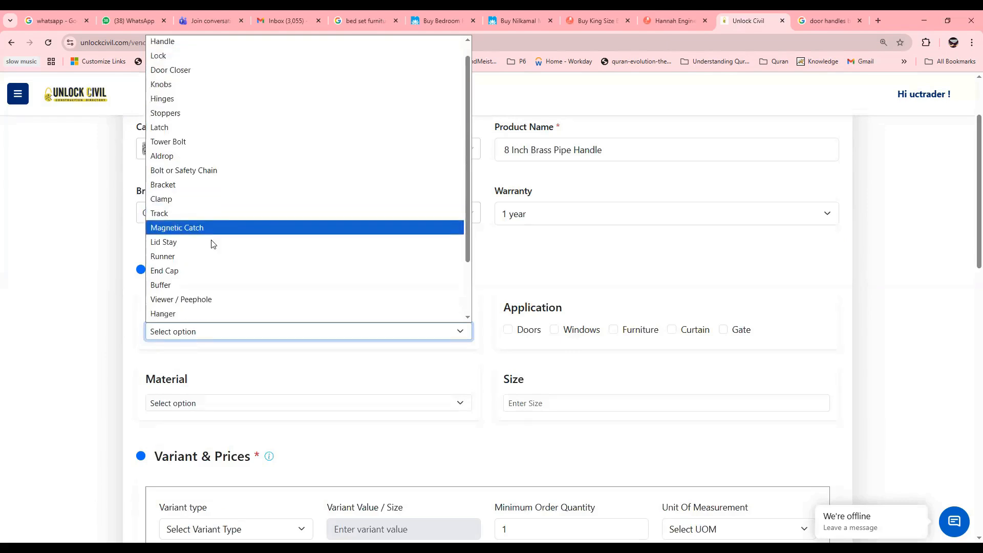
pyautogui.scroll(3, 211, 243)
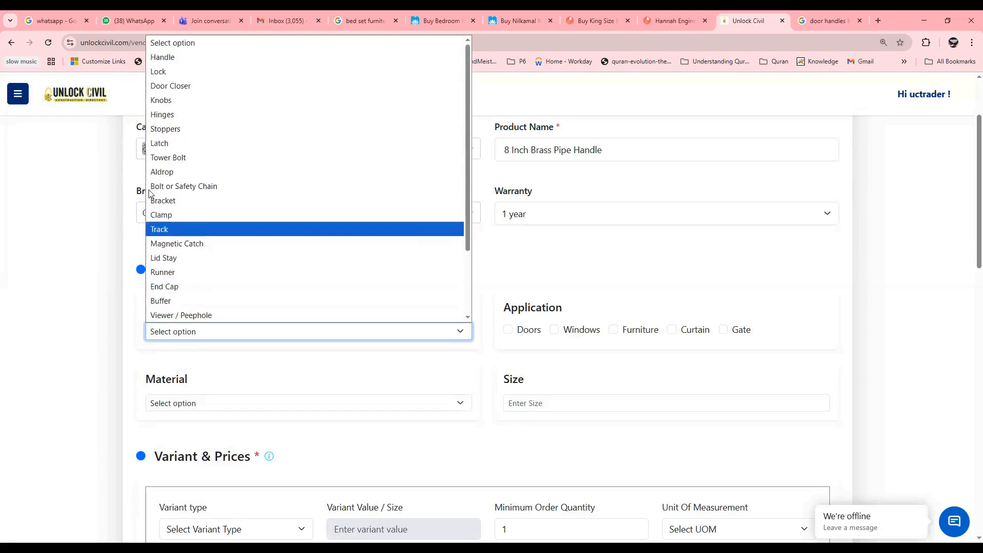
pyautogui.click(179, 57)
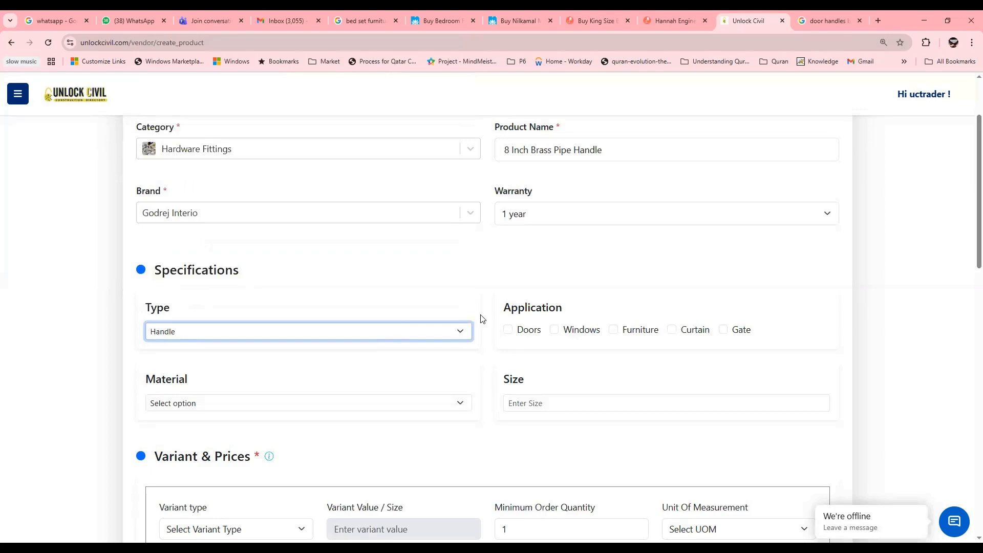
pyautogui.click(509, 330)
# Step: Set the material to Brass and enter 8" as the size
pyautogui.scroll(-1, 175, 368)
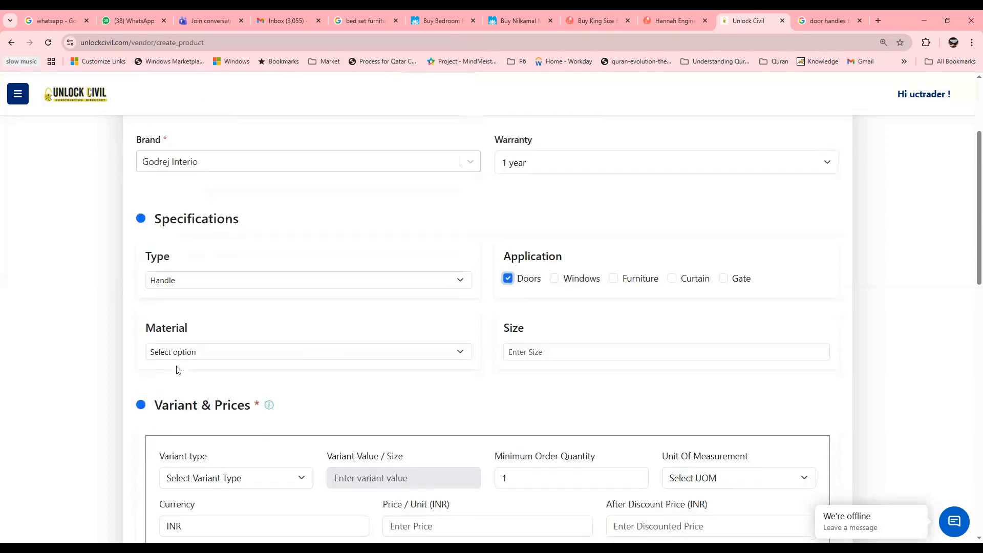
pyautogui.click(229, 353)
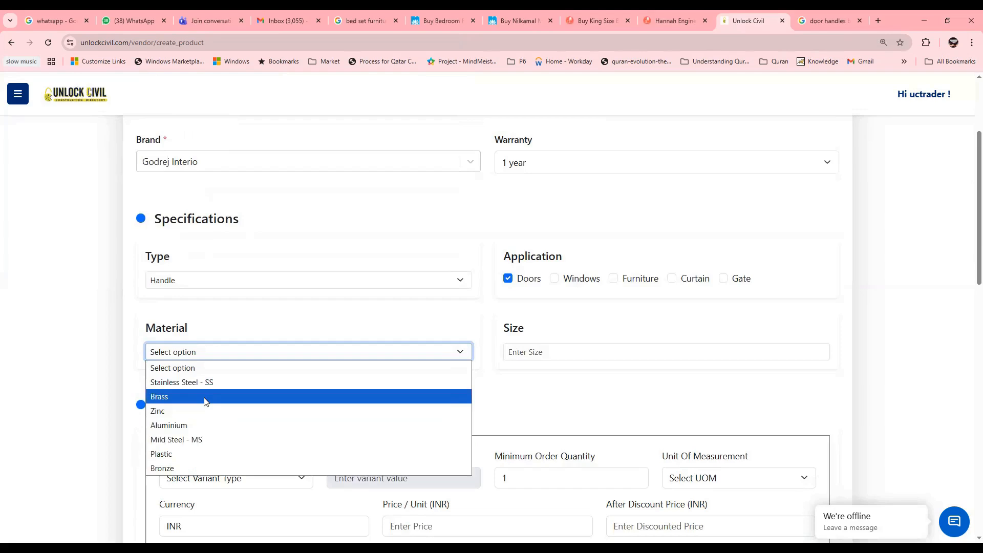
pyautogui.click(204, 402)
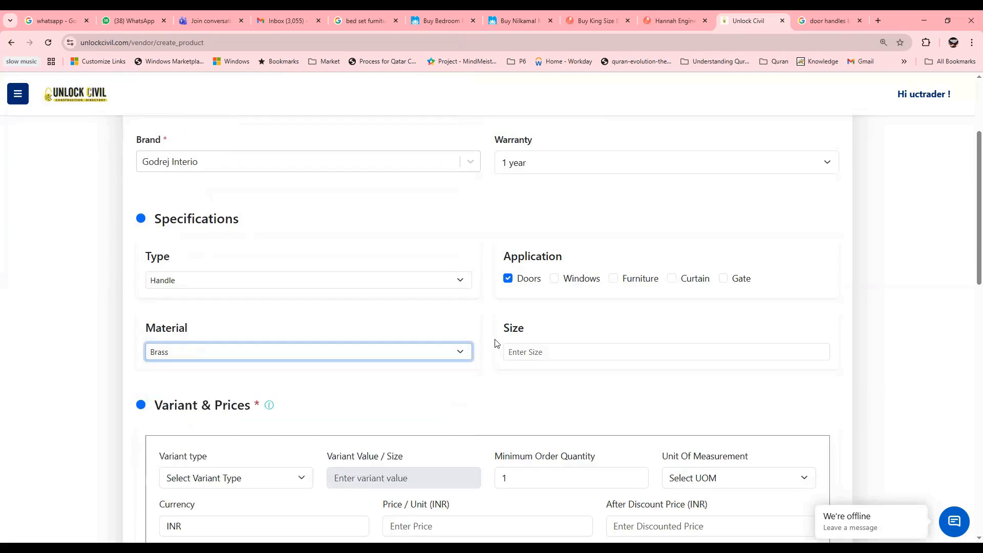
pyautogui.click(547, 351)
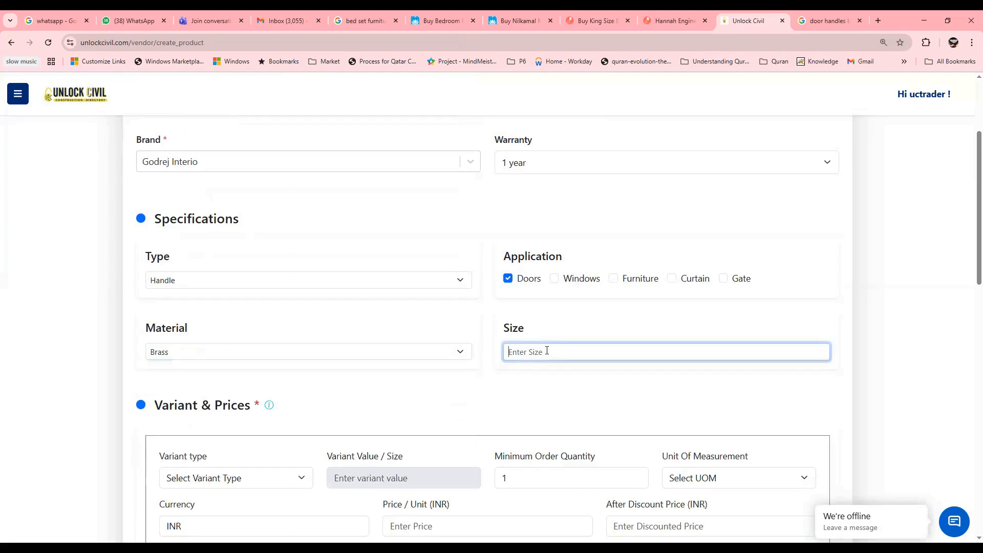
pyautogui.write('8')
pyautogui.click(412, 393)
# Step: Set the first variant's type to Size and its variant value to 8"
pyautogui.scroll(-4, 414, 383)
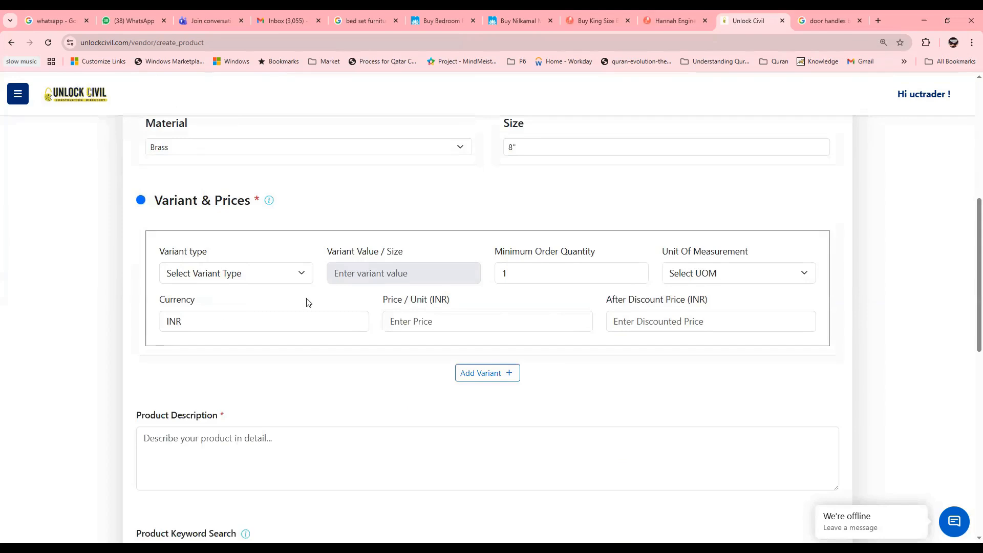
pyautogui.click(246, 276)
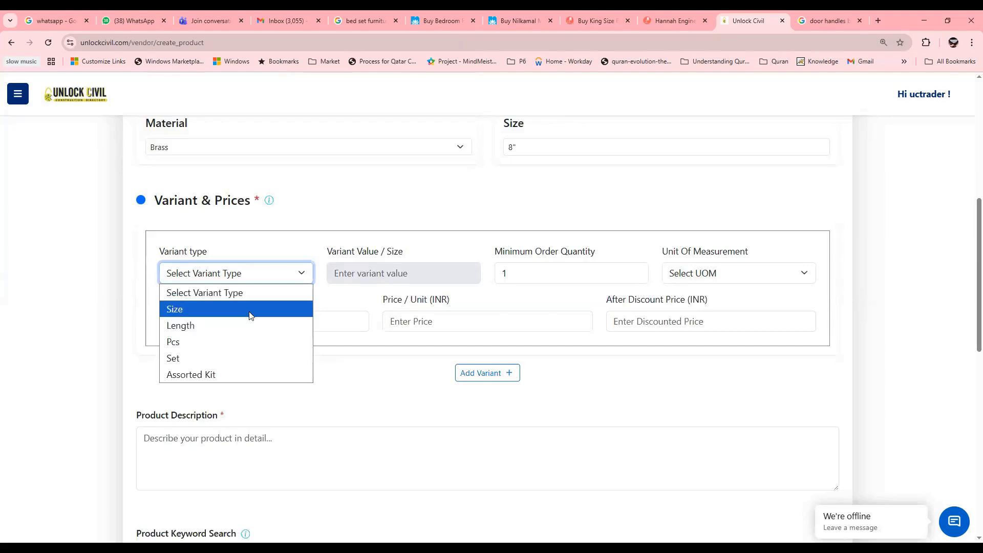
pyautogui.click(249, 311)
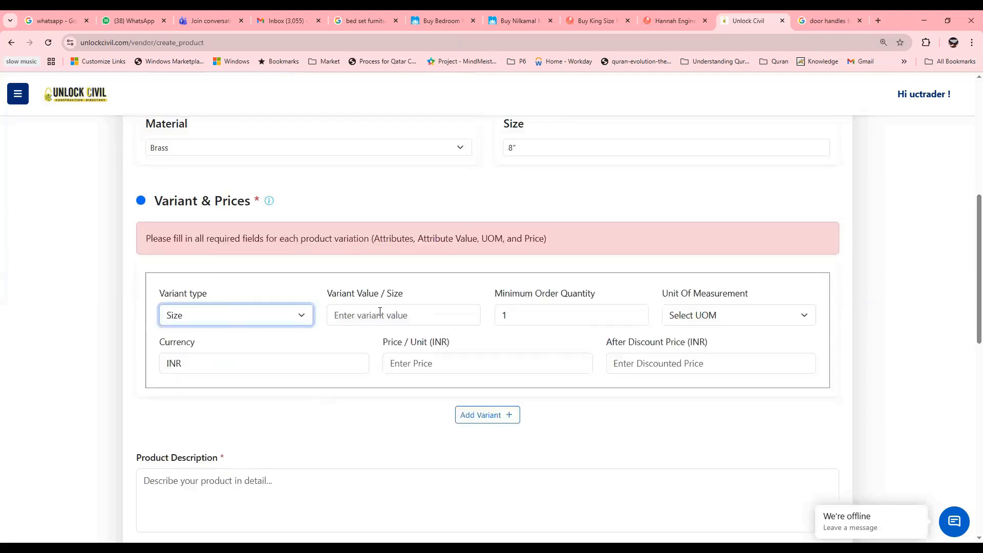
pyautogui.click(380, 312)
pyautogui.write('8')
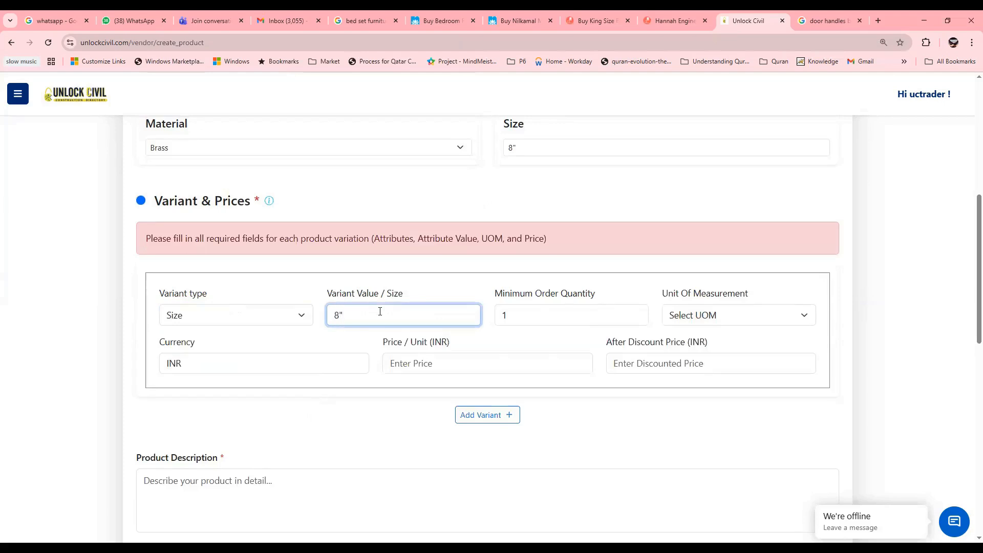
# Step: Set the first variant's minimum order quantity to 2 and its unit of measurement to Set
pyautogui.click(586, 318)
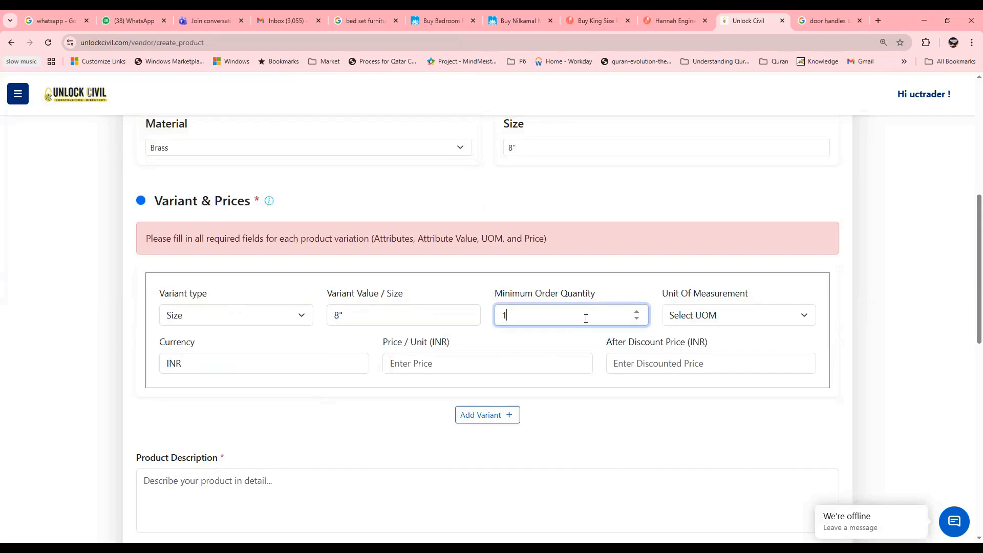
pyautogui.click(636, 311)
pyautogui.click(635, 310)
pyautogui.click(636, 319)
pyautogui.click(635, 319)
pyautogui.click(636, 319)
pyautogui.click(636, 319)
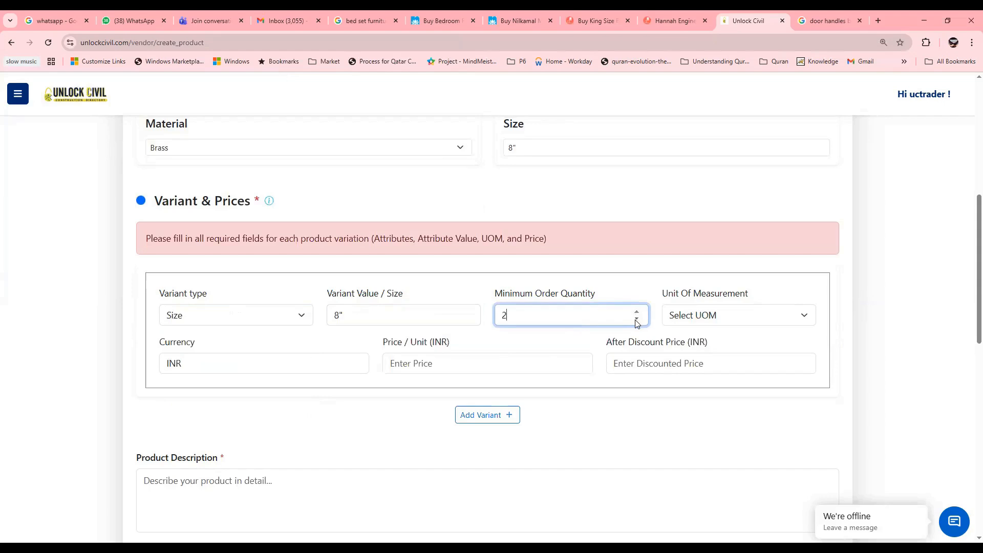
pyautogui.click(751, 320)
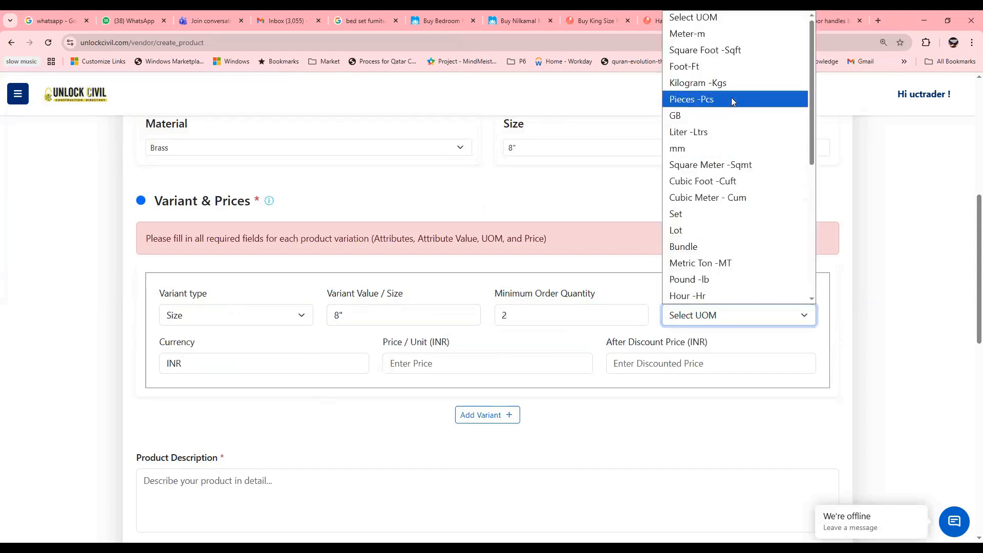
pyautogui.click(709, 214)
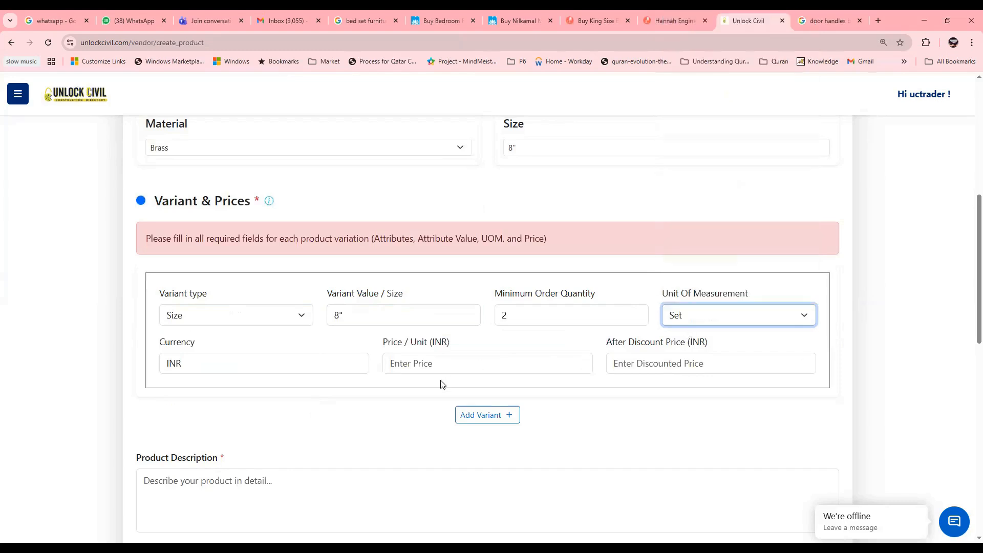
# Step: Set the first variant's price per unit to 760 INR and the after-discount price to 710 INR
pyautogui.click(405, 365)
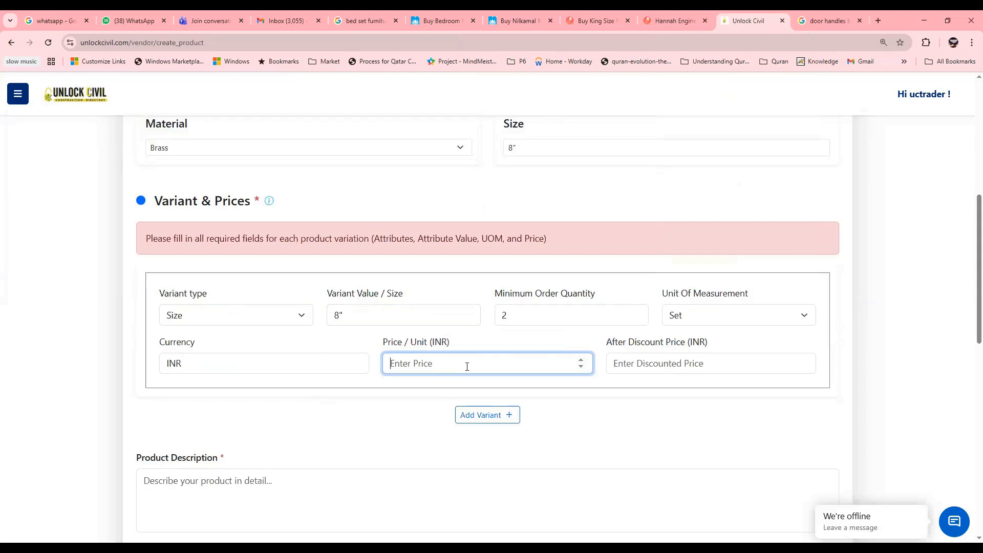
pyautogui.write('760')
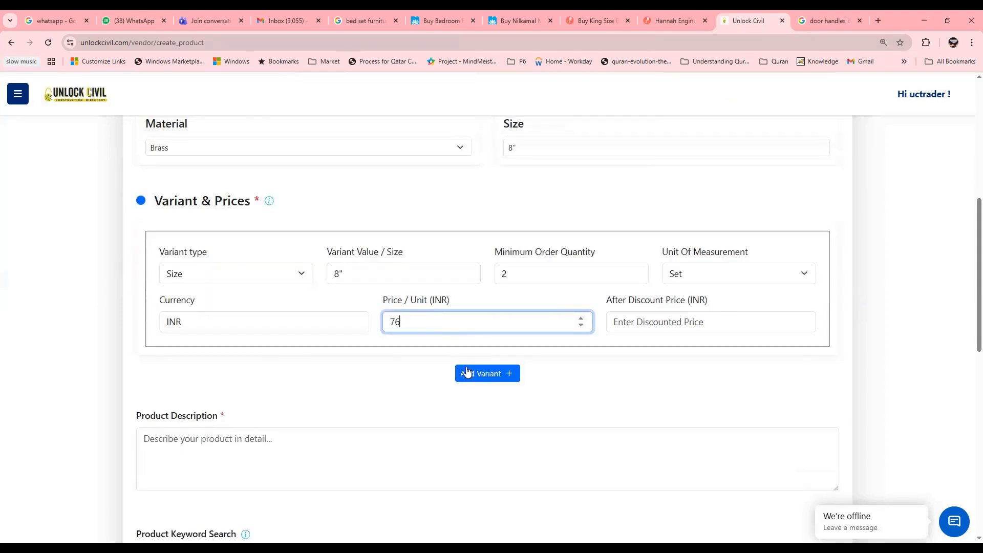
pyautogui.click(643, 322)
pyautogui.write('710')
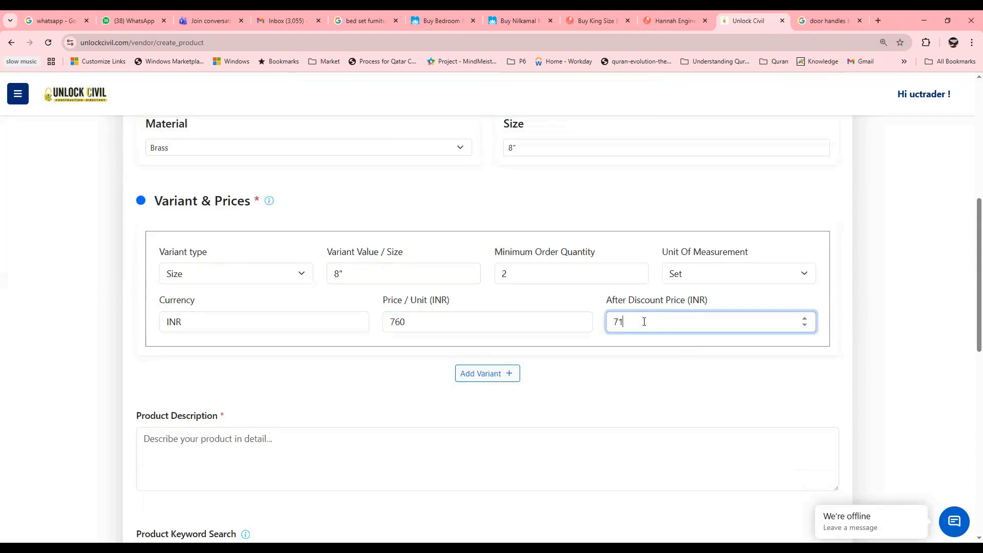
pyautogui.click(637, 382)
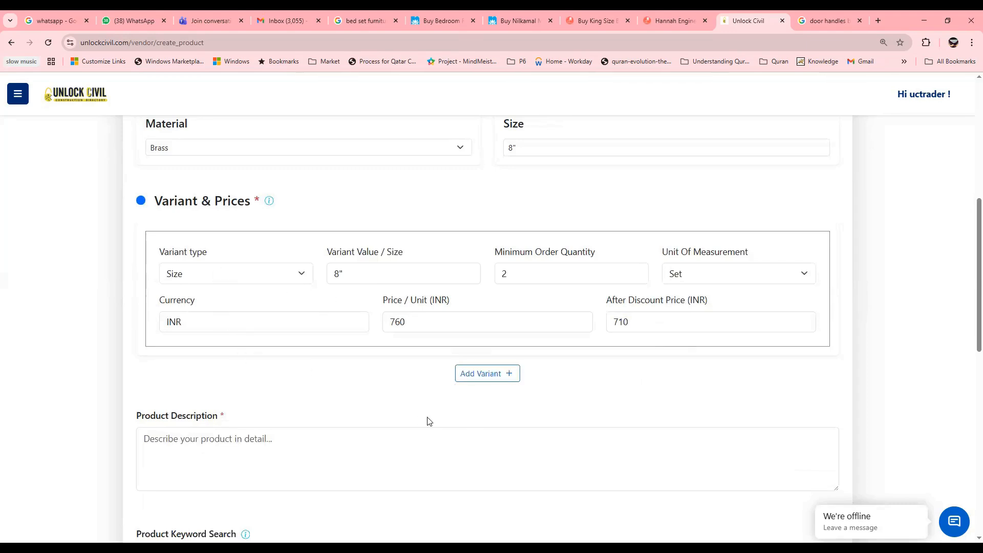
# Step: Add a second variant with type Size and variant value 6"
pyautogui.click(499, 379)
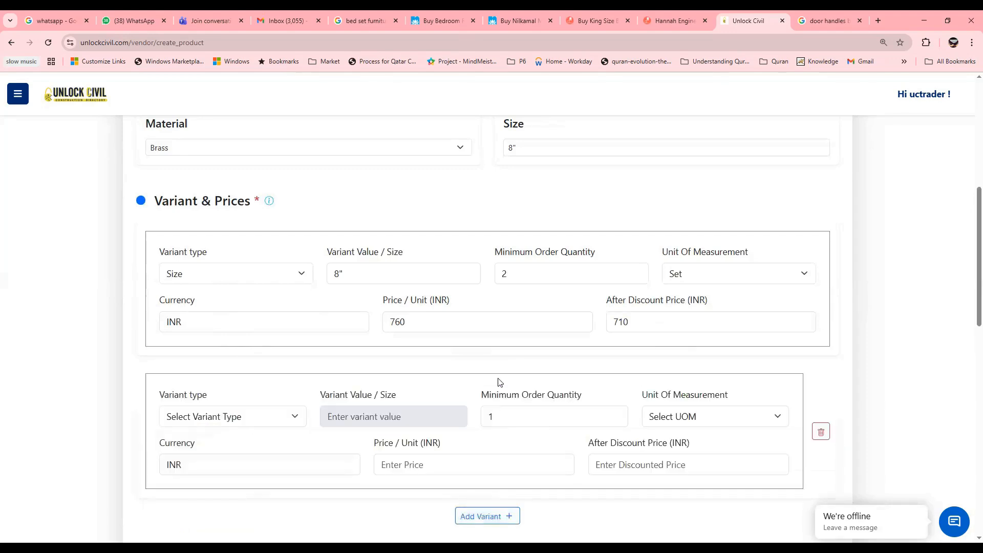
pyautogui.click(247, 416)
pyautogui.click(209, 453)
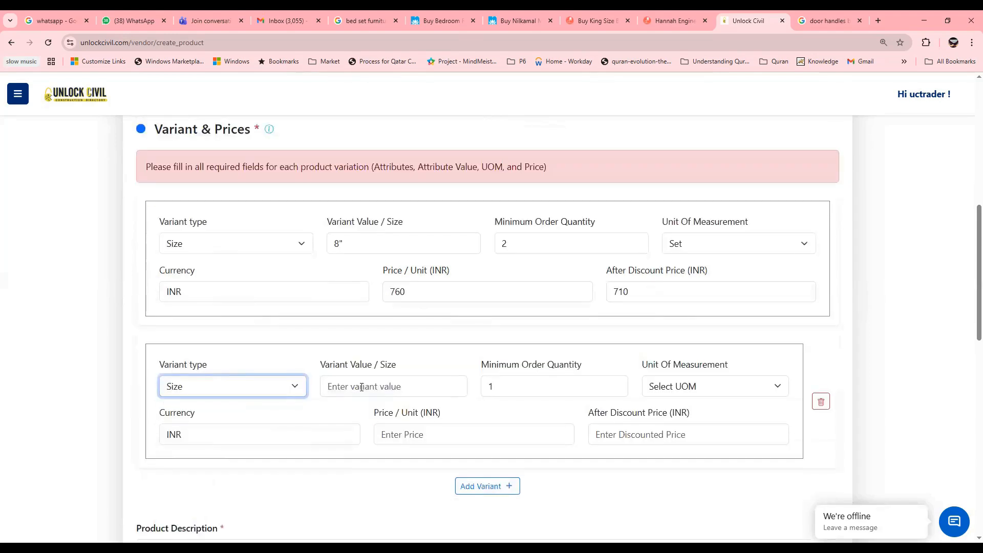
pyautogui.click(361, 387)
pyautogui.write('6')
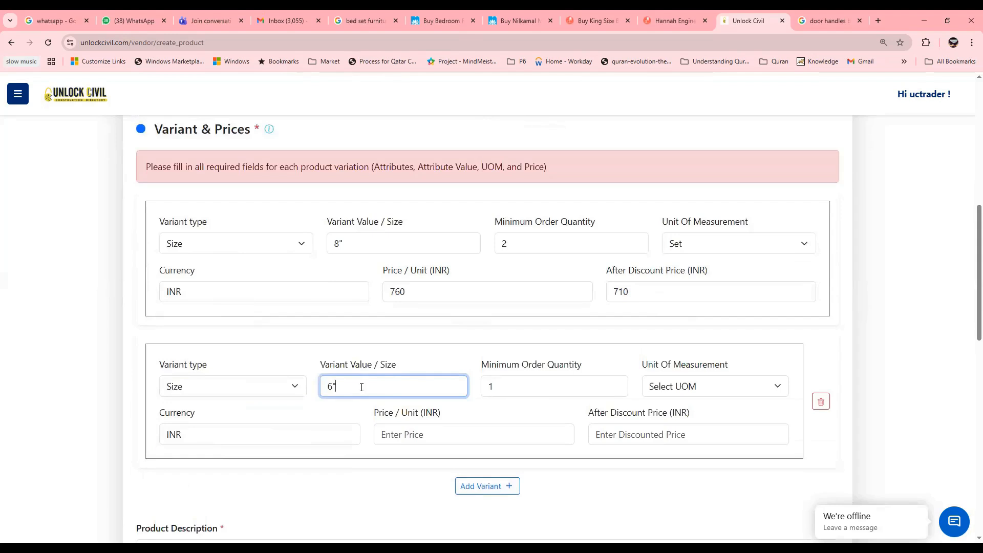
# Step: Set the second variant's minimum order quantity to 4 and its unit of measurement to Set
pyautogui.click(616, 384)
pyautogui.doubleClick(617, 383)
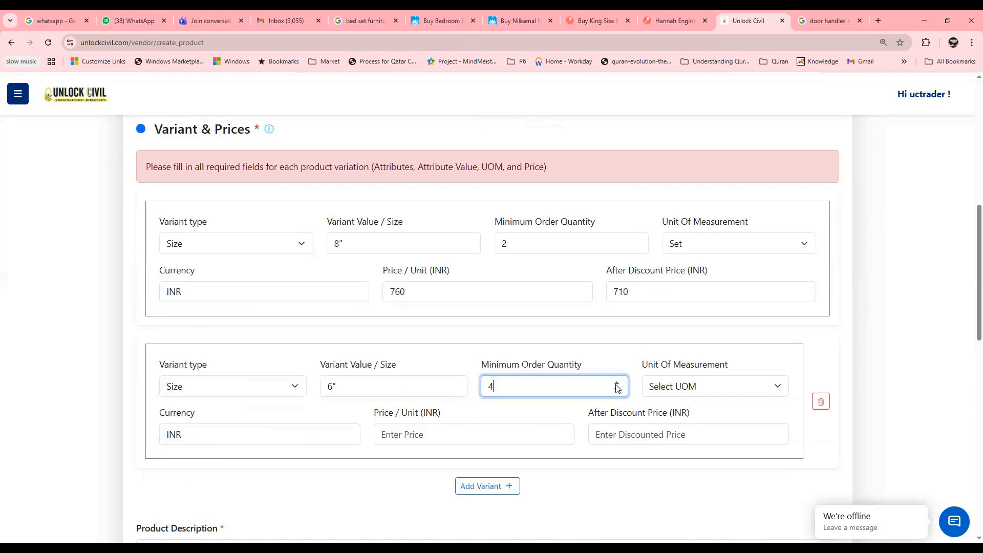
pyautogui.click(700, 387)
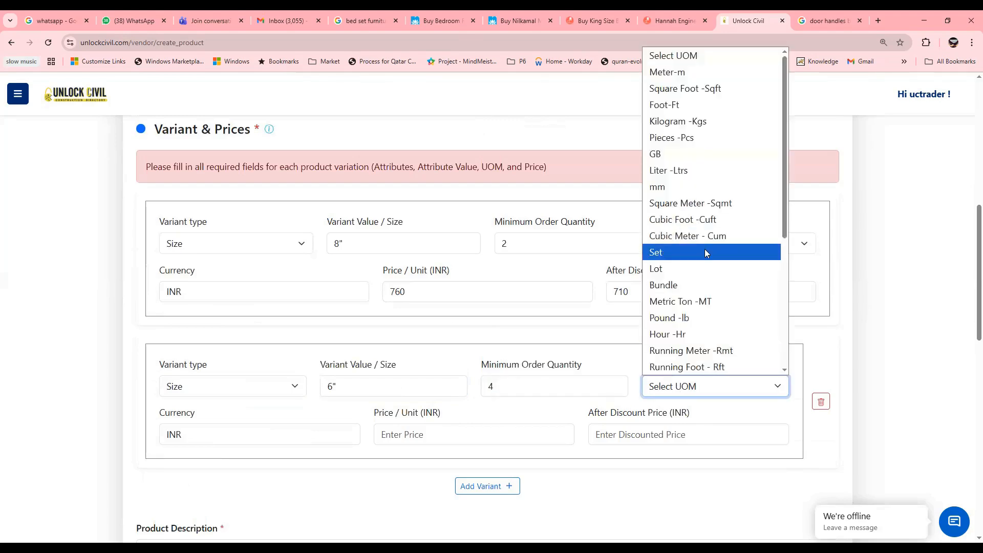
pyautogui.click(704, 249)
# Step: Set the second variant's price per unit to 550 INR and the after-discount price to 500 INR
pyautogui.click(426, 435)
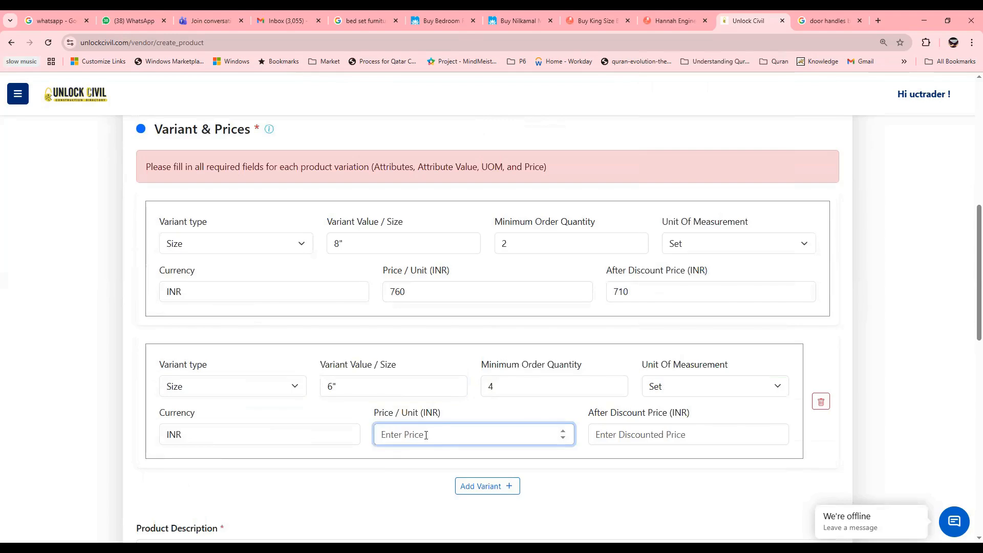
pyautogui.write('550')
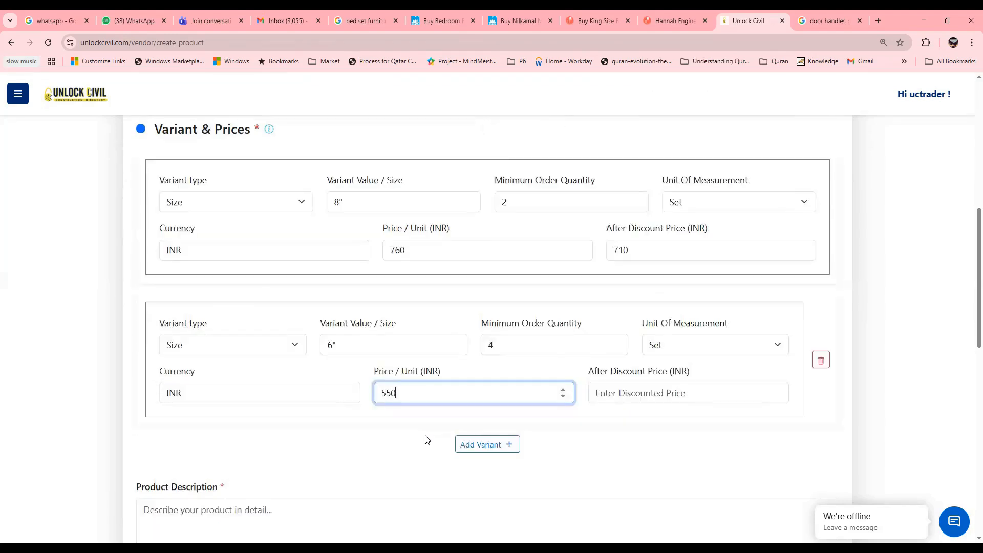
pyautogui.click(635, 392)
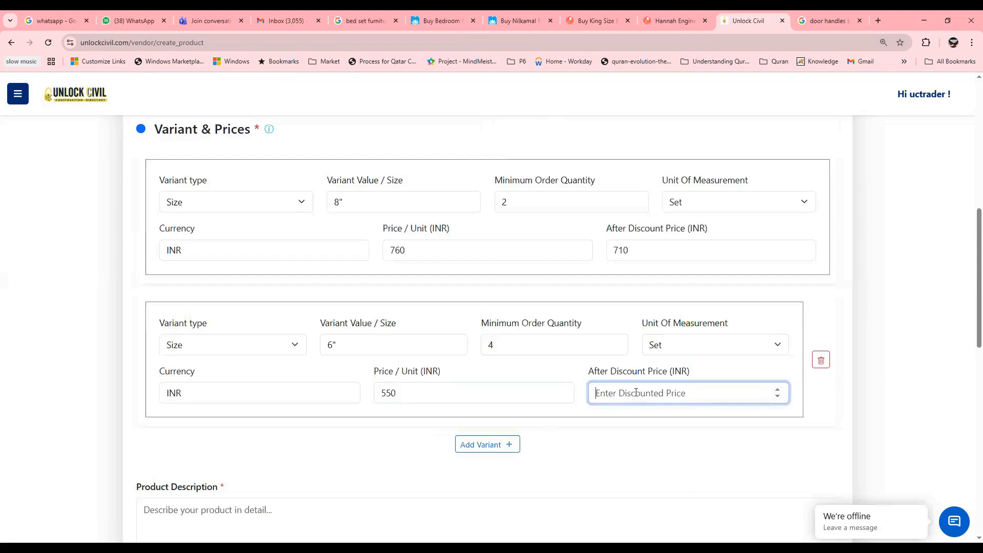
pyautogui.write('500')
# Step: Paste the product description about the brass pull handle suiting interior and exterior doors
pyautogui.scroll(-2, 570, 449)
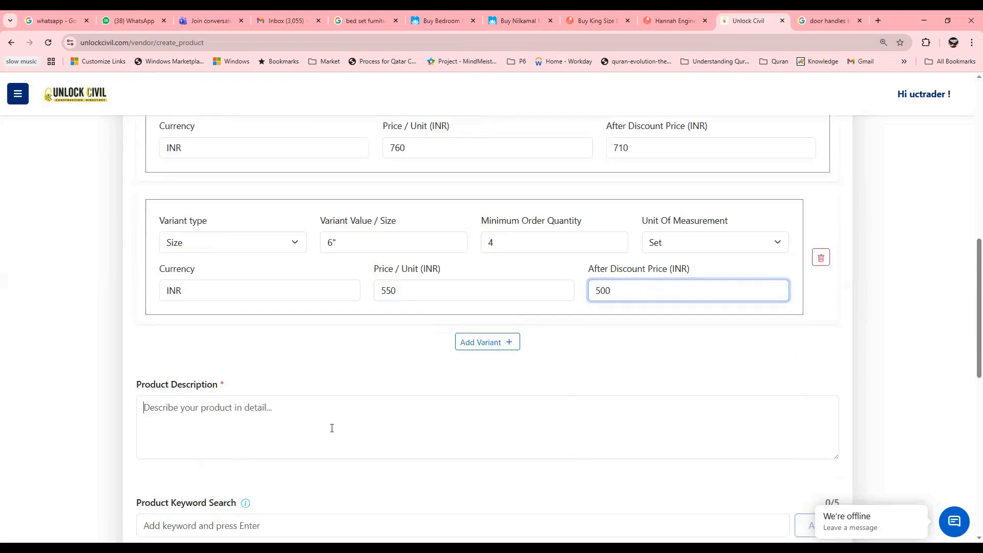
pyautogui.click(332, 428)
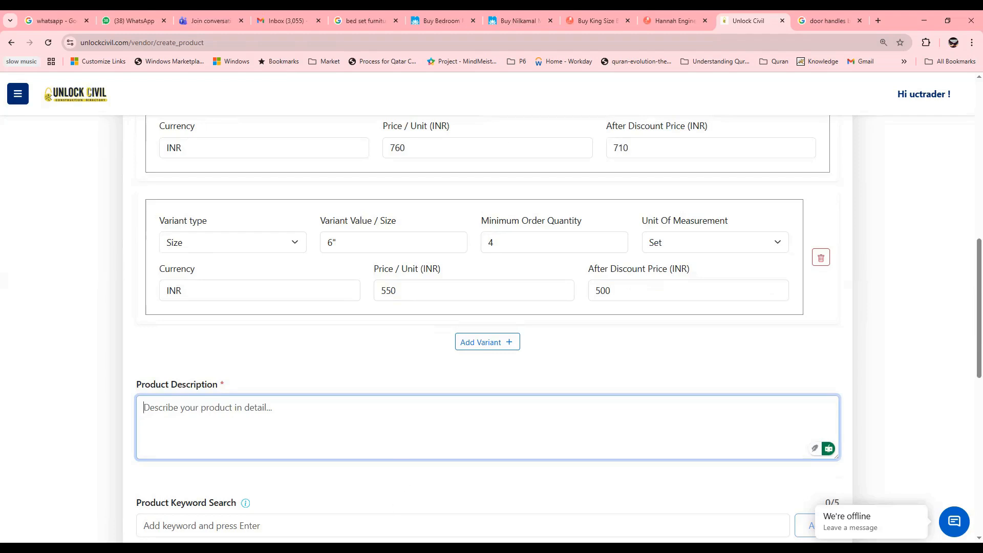
pyautogui.hotkey('alt', 'Tab')
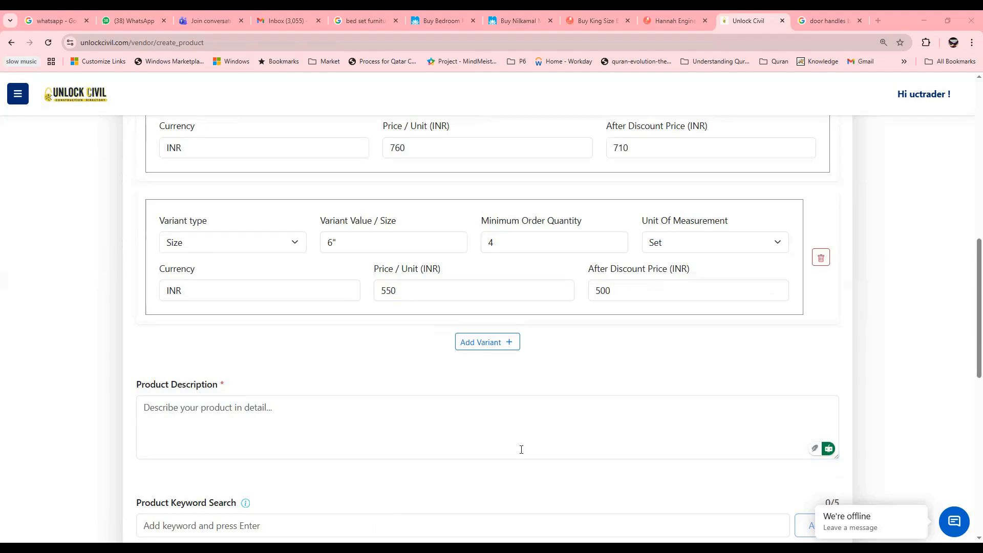
pyautogui.click(297, 427)
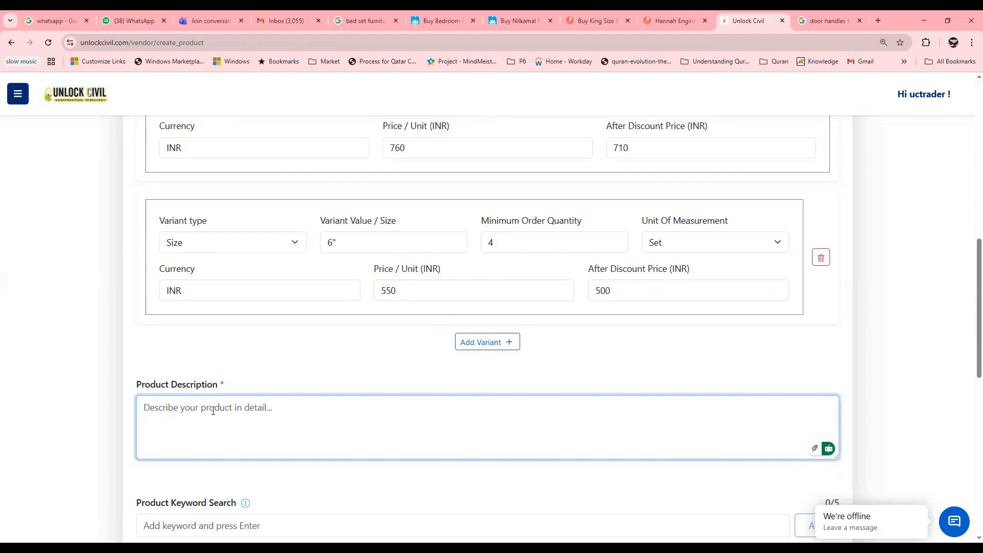
pyautogui.write('Ideal for both interior and exterior doors, this brass pull handle suits main entrances, living room doors, office entrances, and shop doors. Its classic finish makes it perfect for modern and traditional wooden doors')
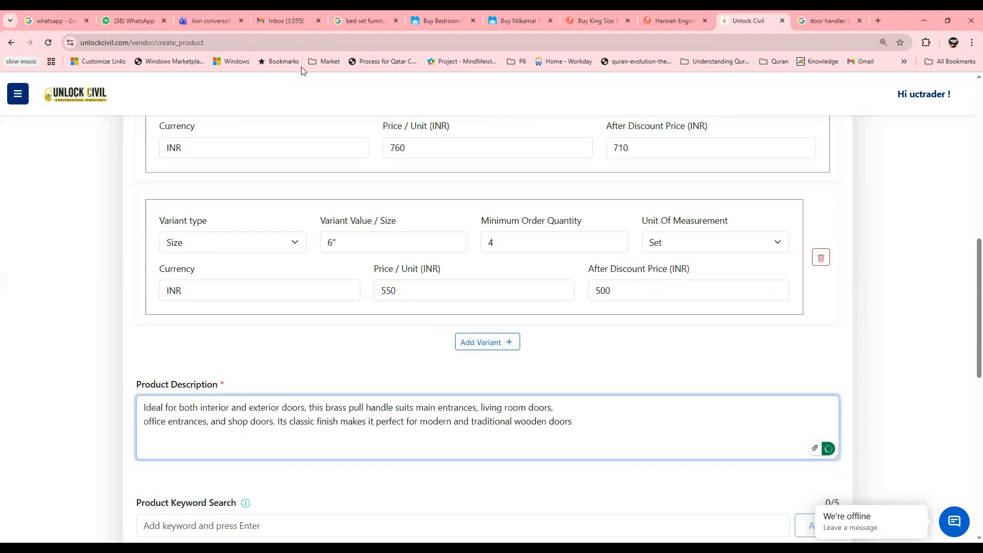
pyautogui.click(762, 68)
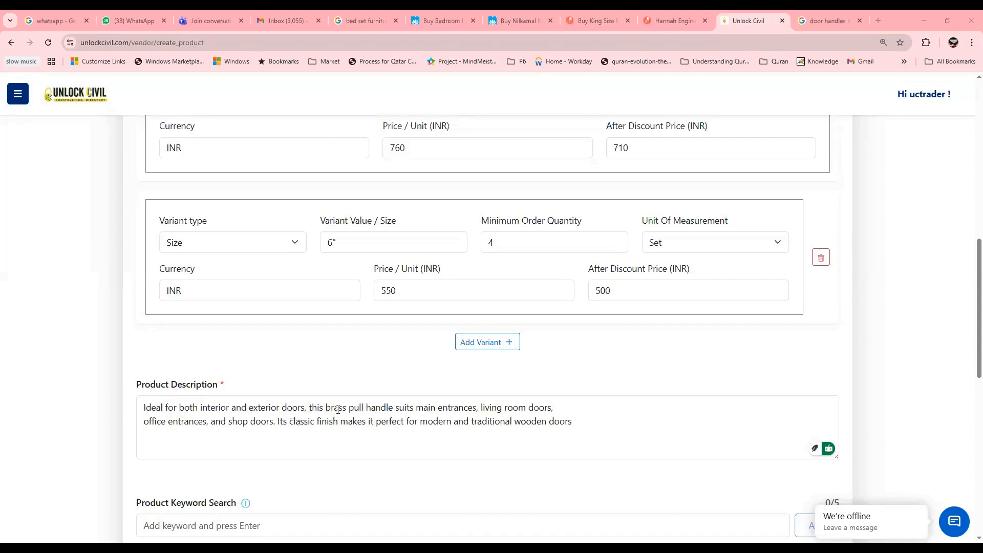
# Step: Add the product search keyword Brass Handle
pyautogui.scroll(-1, 333, 410)
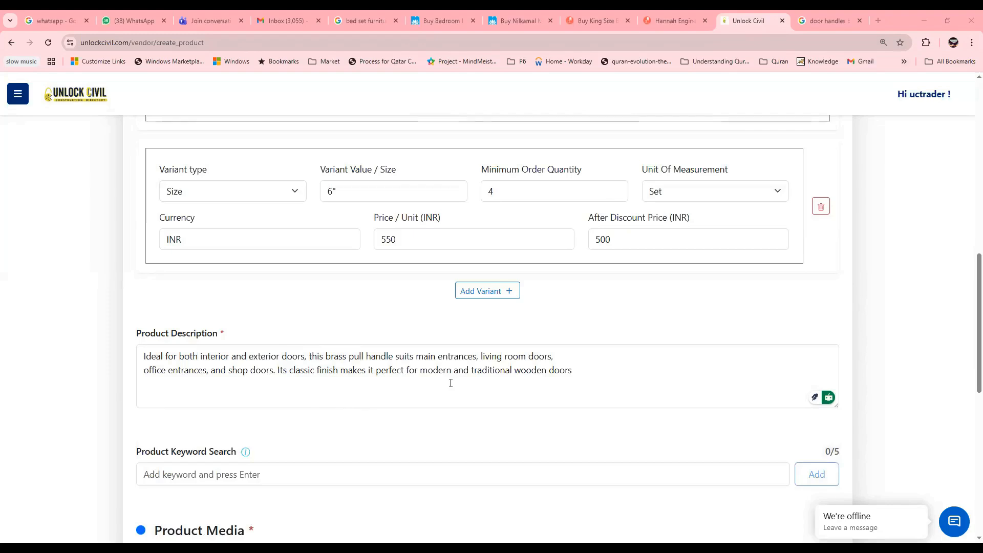
pyautogui.scroll(-1, 280, 424)
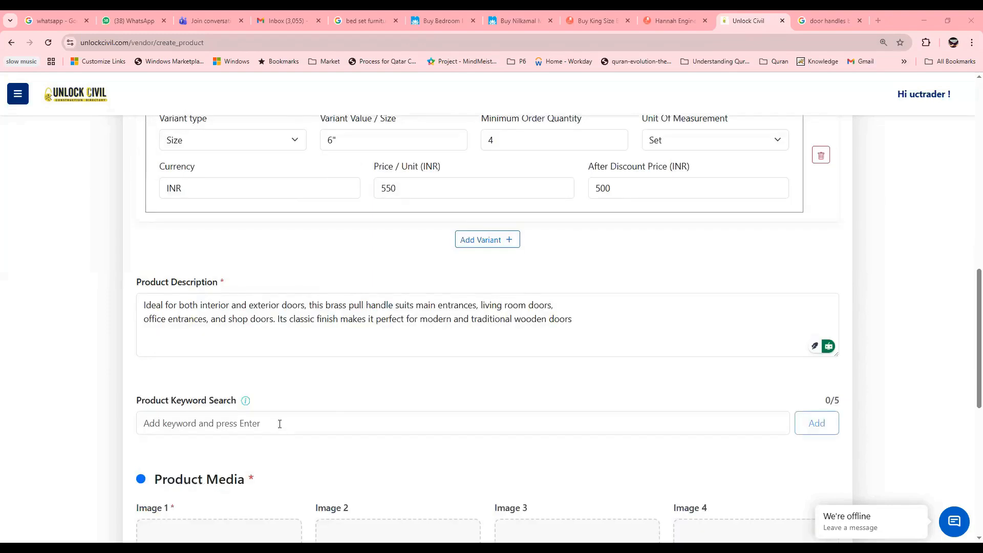
pyautogui.click(280, 424)
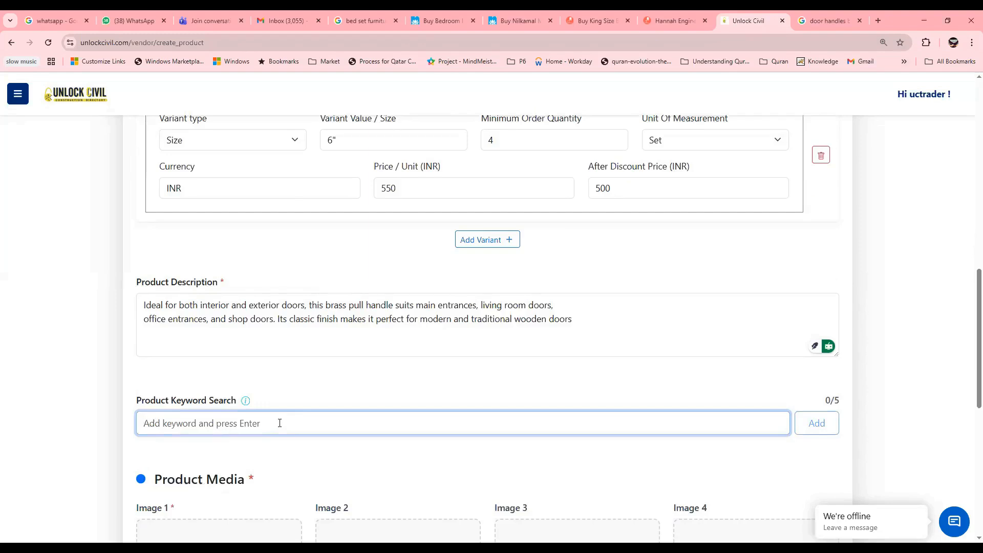
pyautogui.scroll(-3, 279, 423)
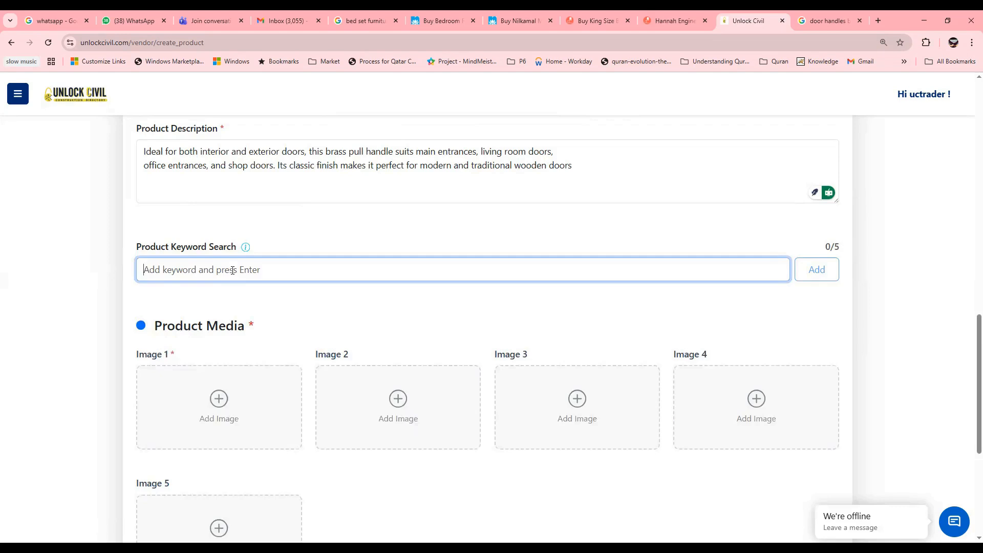
pyautogui.write('Br')
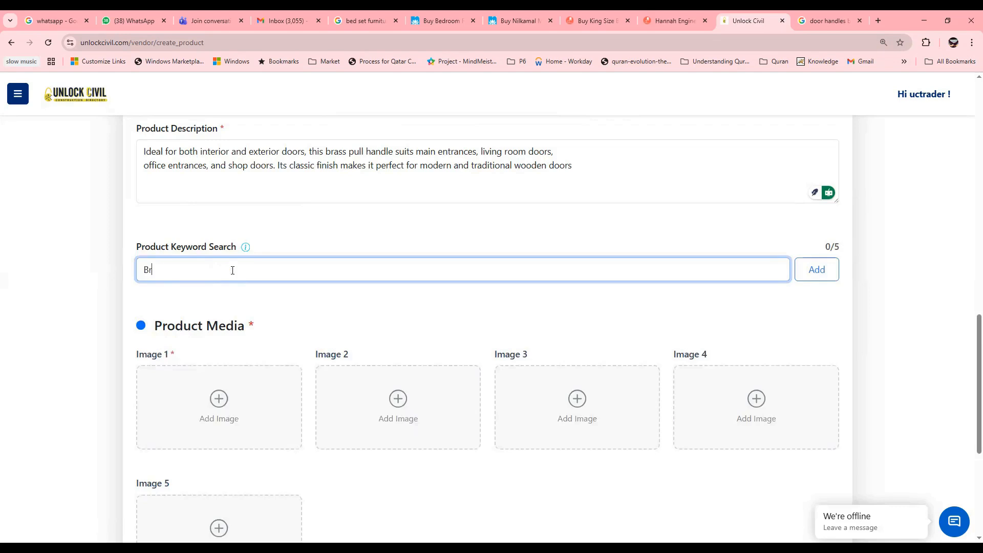
pyautogui.write('ass Handle')
pyautogui.press('Return')
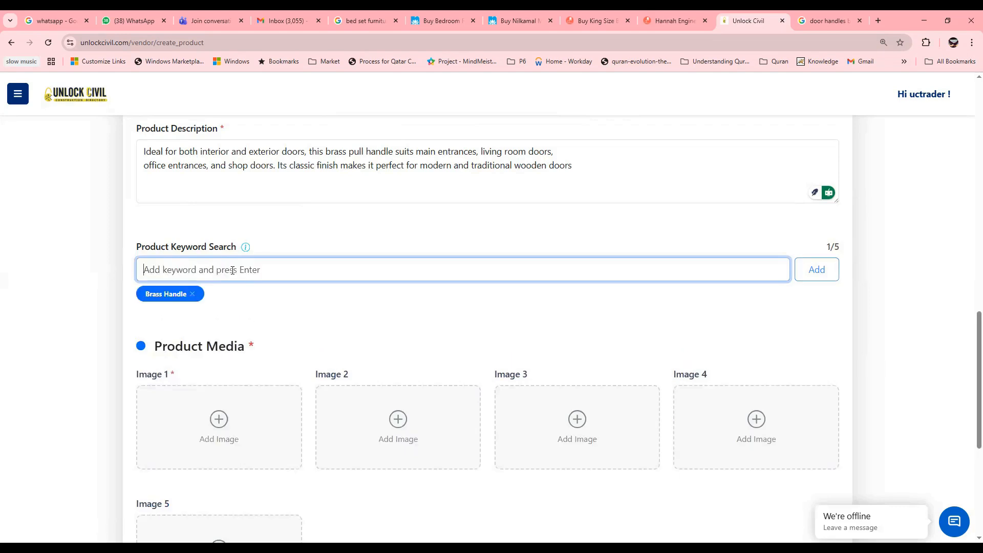
# Step: Add the product search keywords Door Handle and 8" Handle
pyautogui.write('Door')
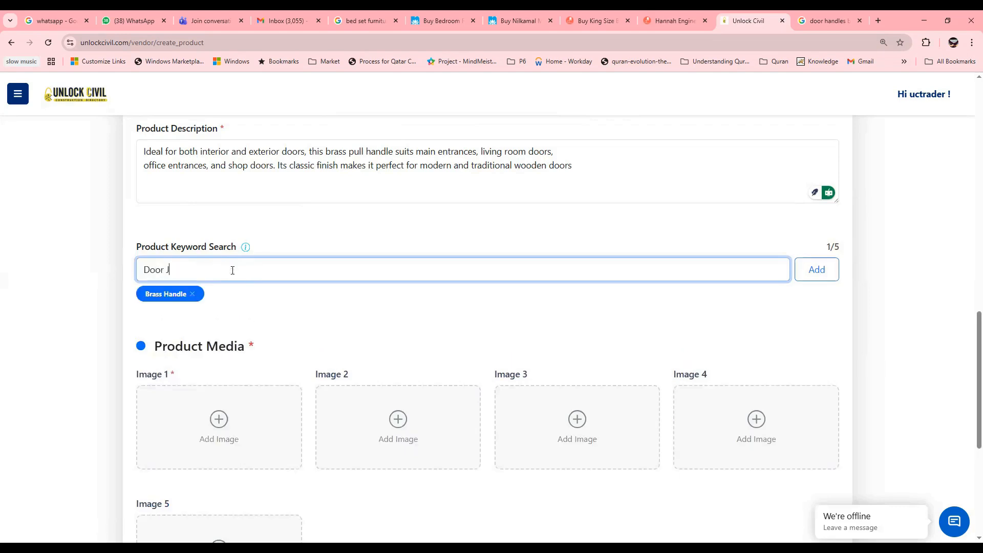
pyautogui.write(' Handle')
pyautogui.press('Return')
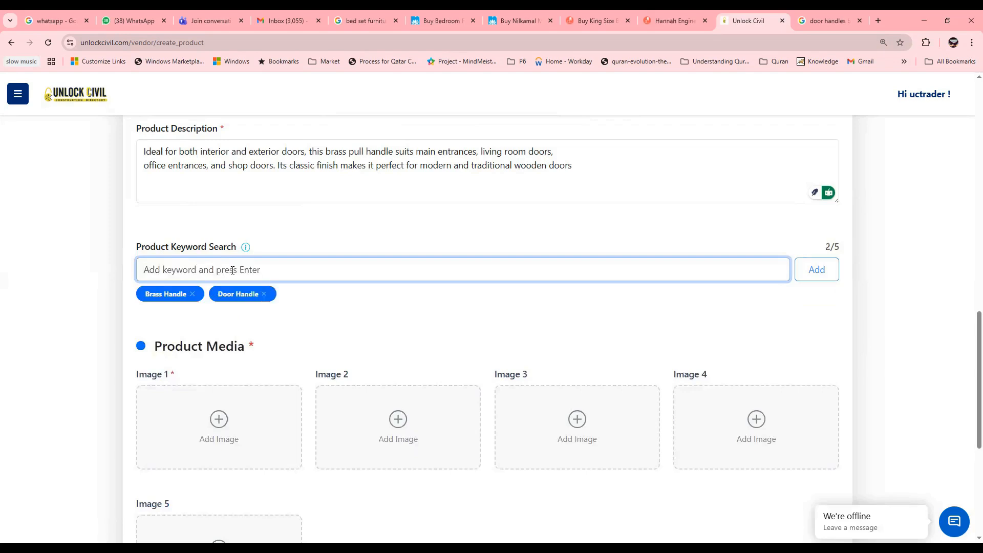
pyautogui.write('8" ')
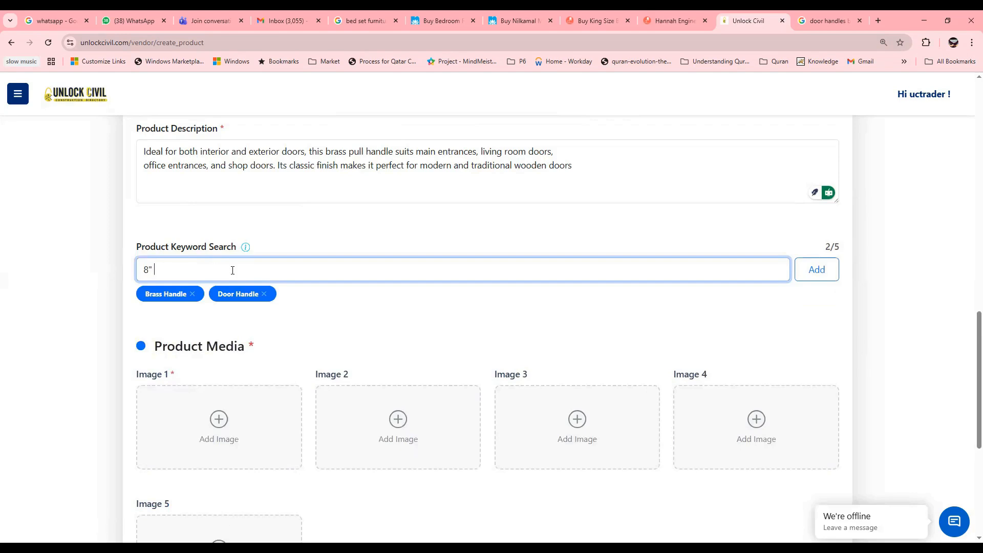
pyautogui.write('Handle')
pyautogui.press('Return')
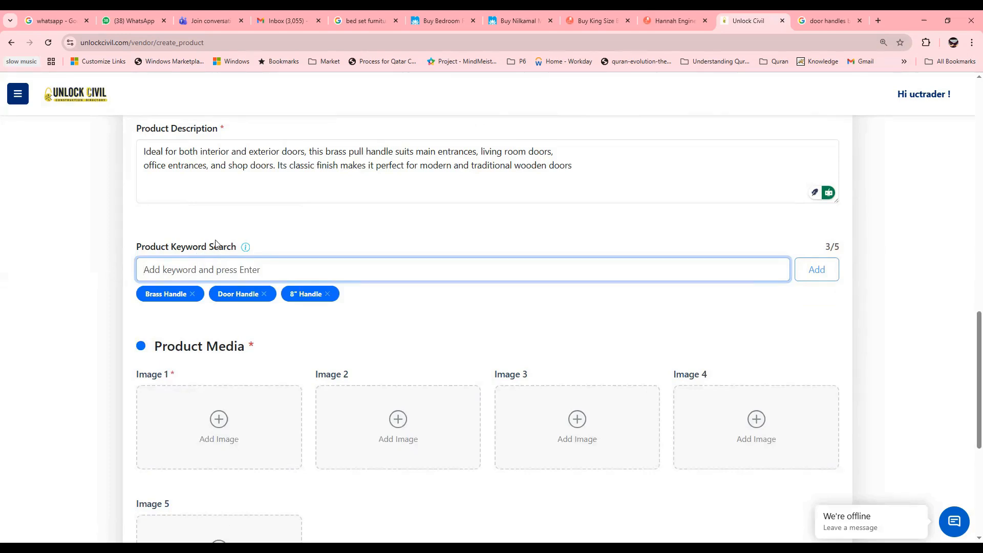
# Step: Upload Handle 1 as the first product image and Handle 2 as the second from the Handle folder
pyautogui.scroll(-2, 218, 251)
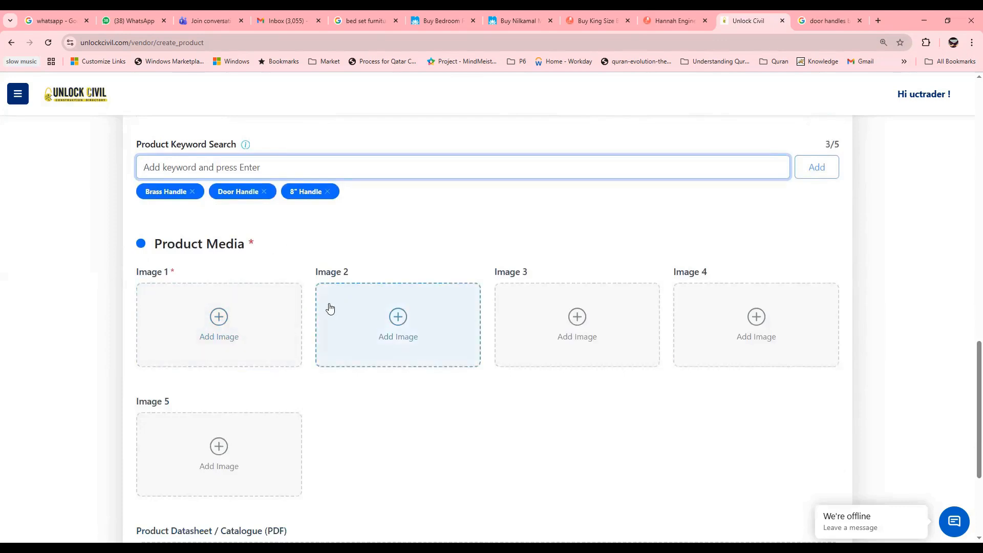
pyautogui.click(217, 321)
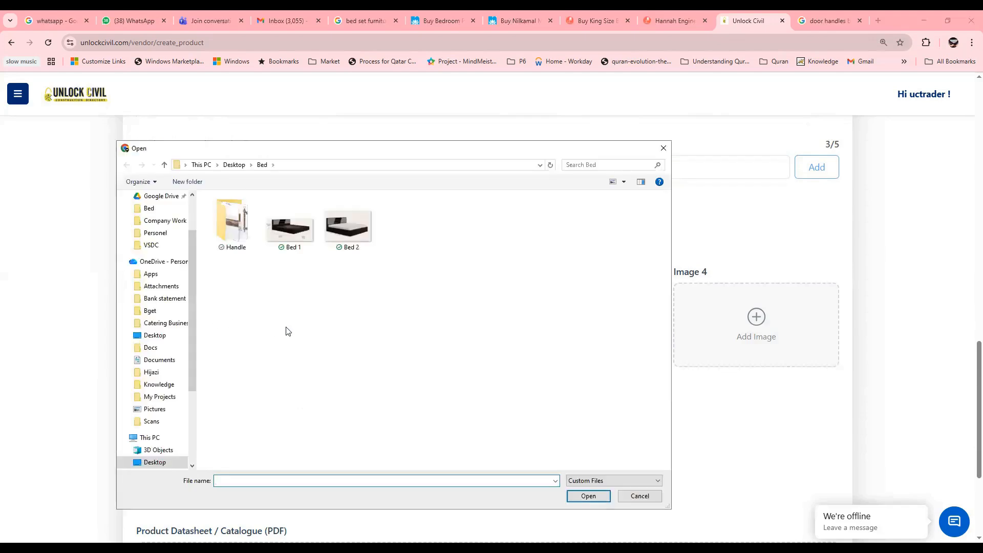
pyautogui.doubleClick(241, 247)
pyautogui.click(233, 234)
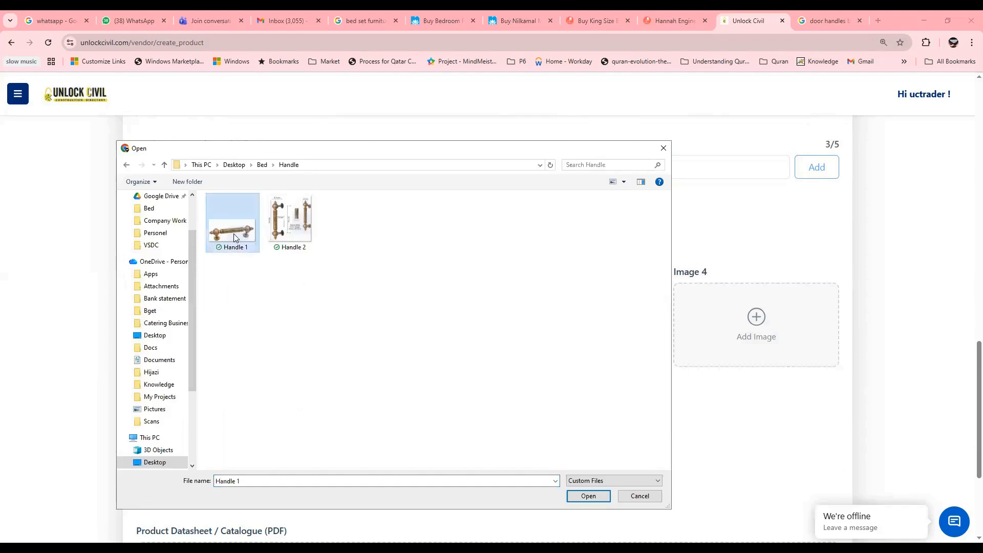
pyautogui.click(587, 496)
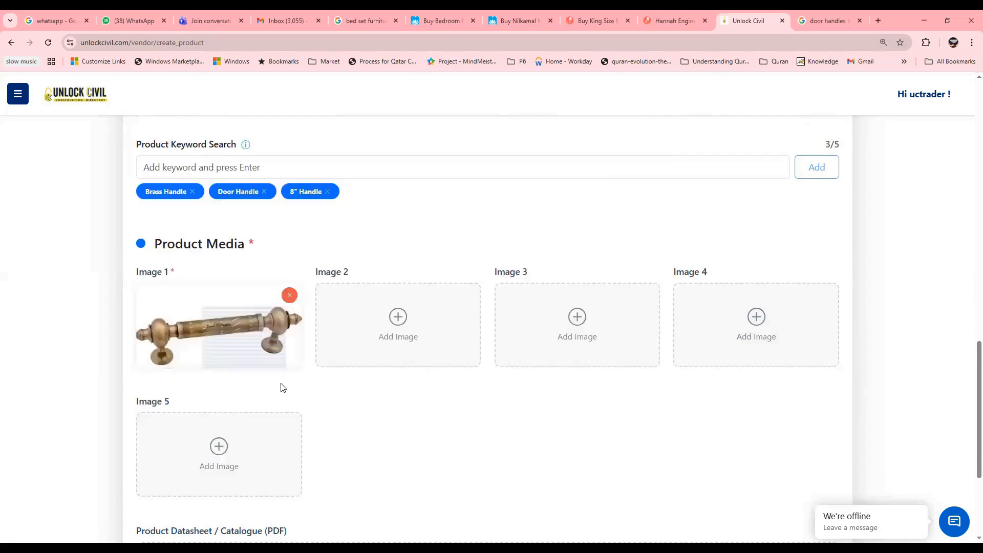
pyautogui.click(401, 327)
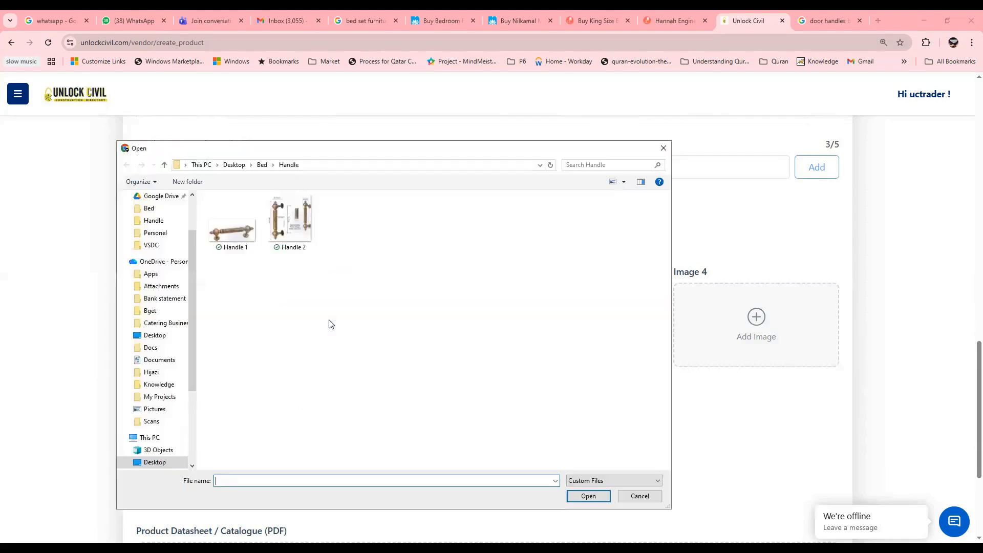
pyautogui.click(290, 223)
pyautogui.click(589, 496)
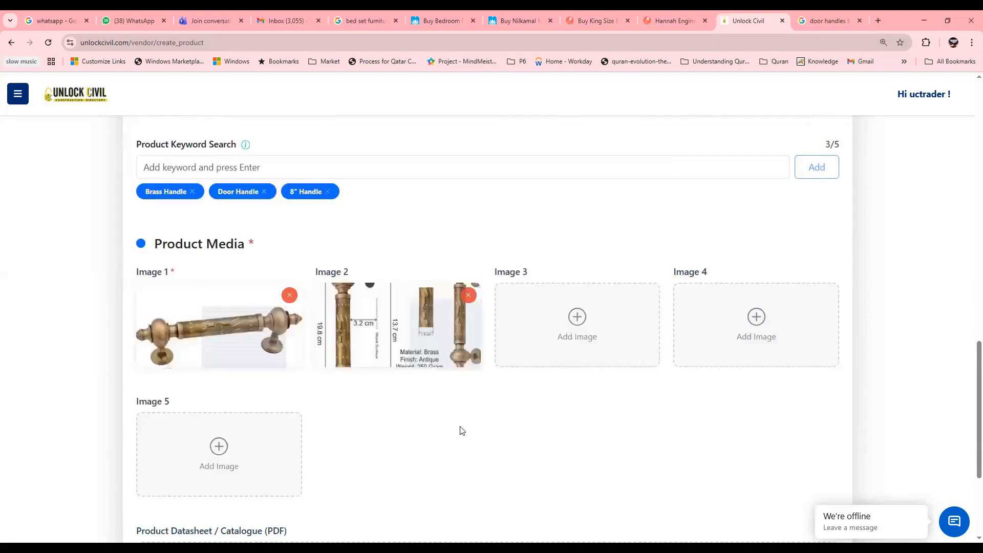
# Step: Attach the Handle data Sheet PDF as the product datasheet and create the product
pyautogui.scroll(-4, 460, 425)
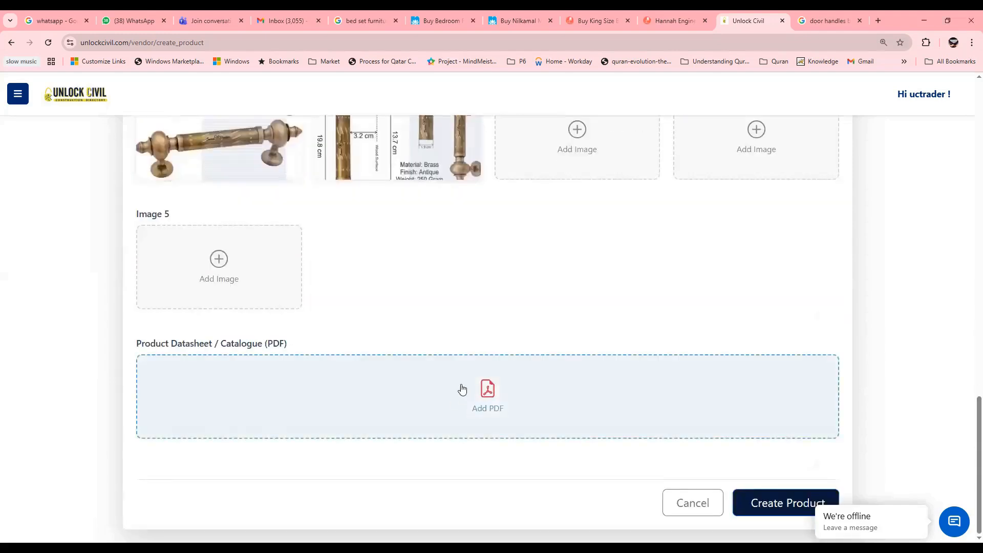
pyautogui.scroll(1, 323, 292)
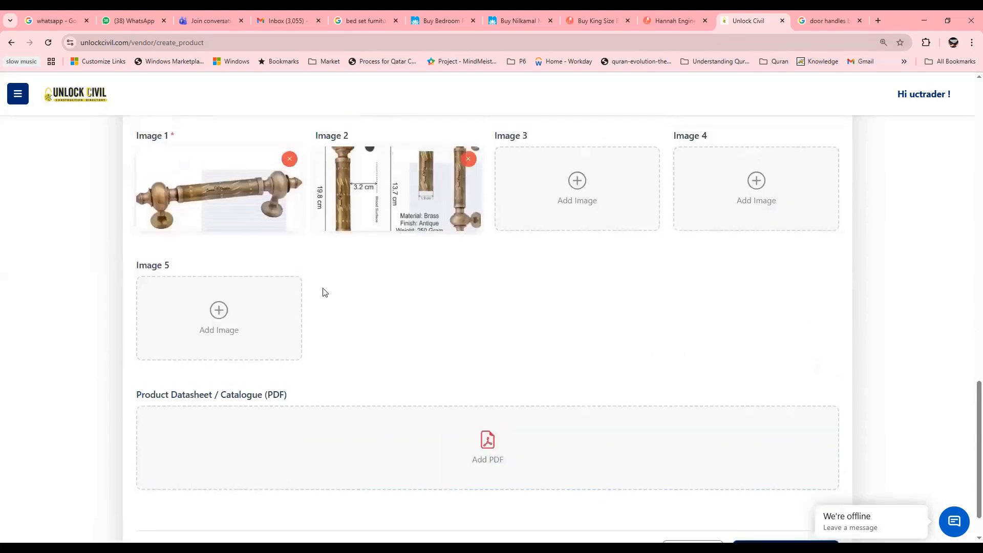
pyautogui.scroll(2, 482, 318)
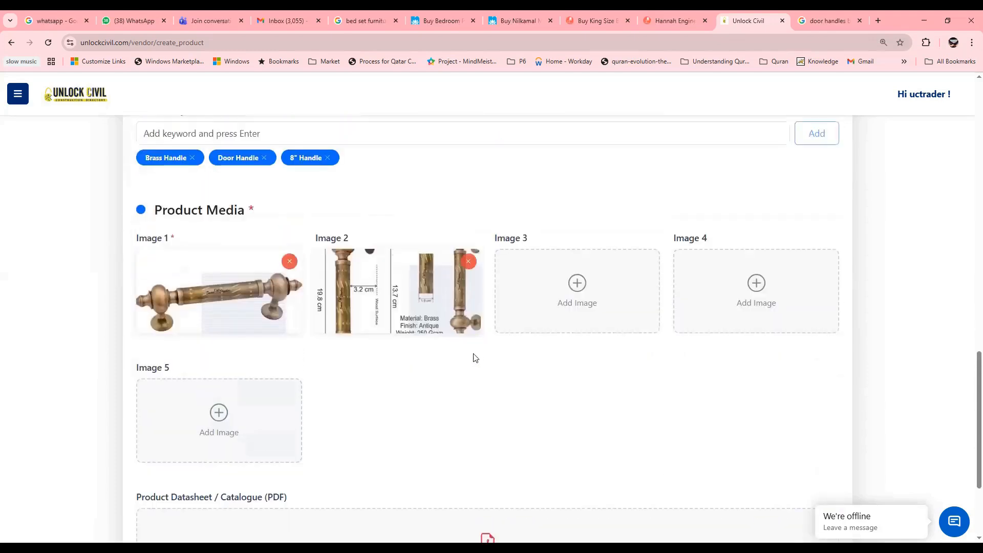
pyautogui.scroll(-3, 475, 358)
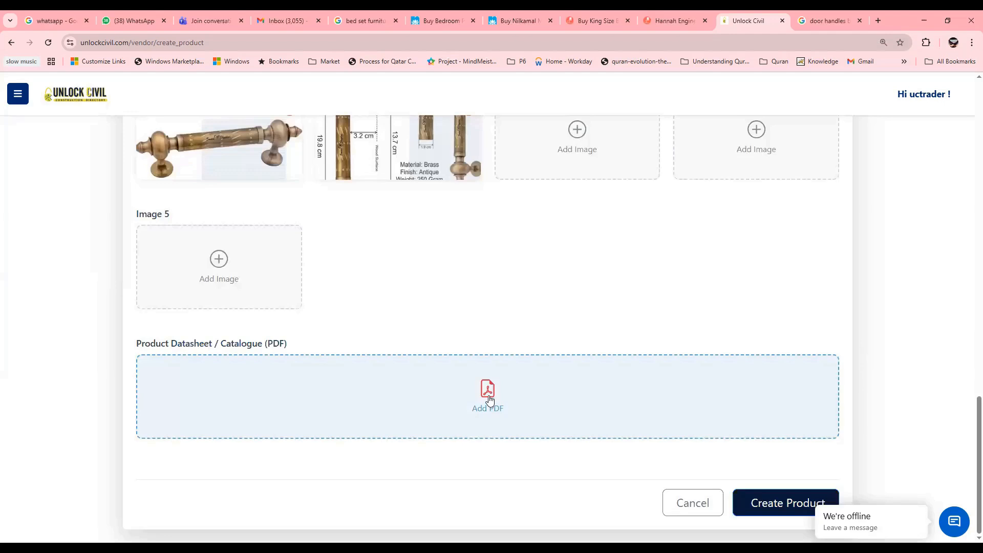
pyautogui.click(489, 399)
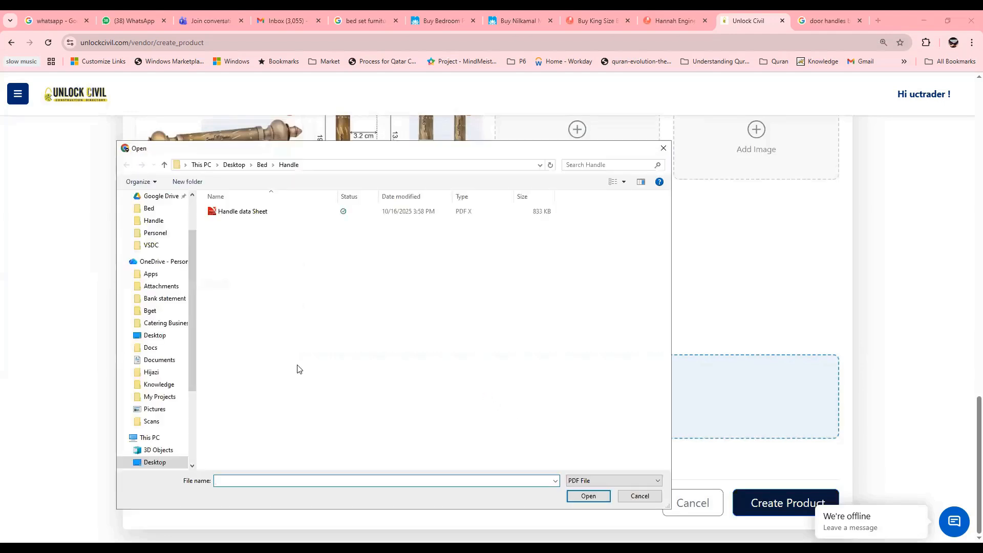
pyautogui.click(235, 215)
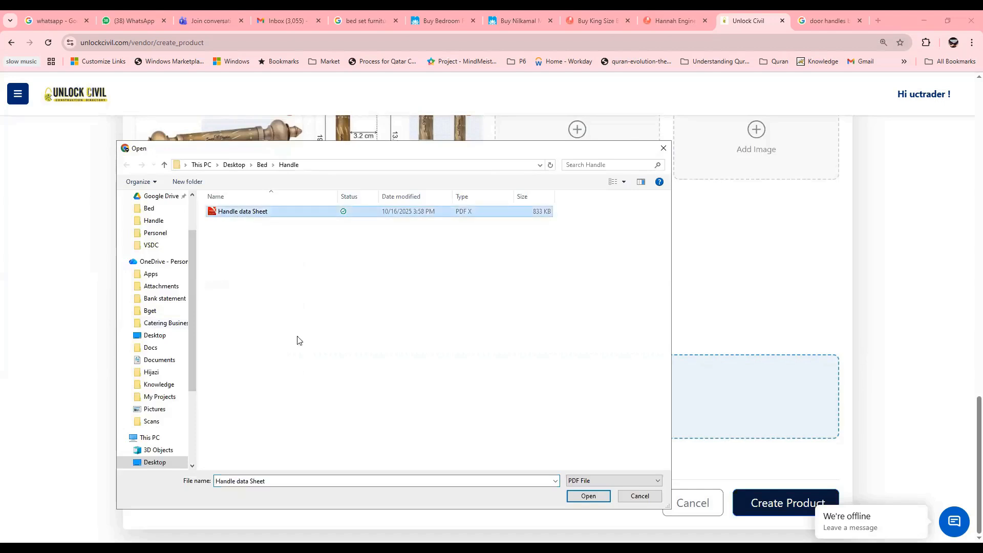
pyautogui.click(586, 496)
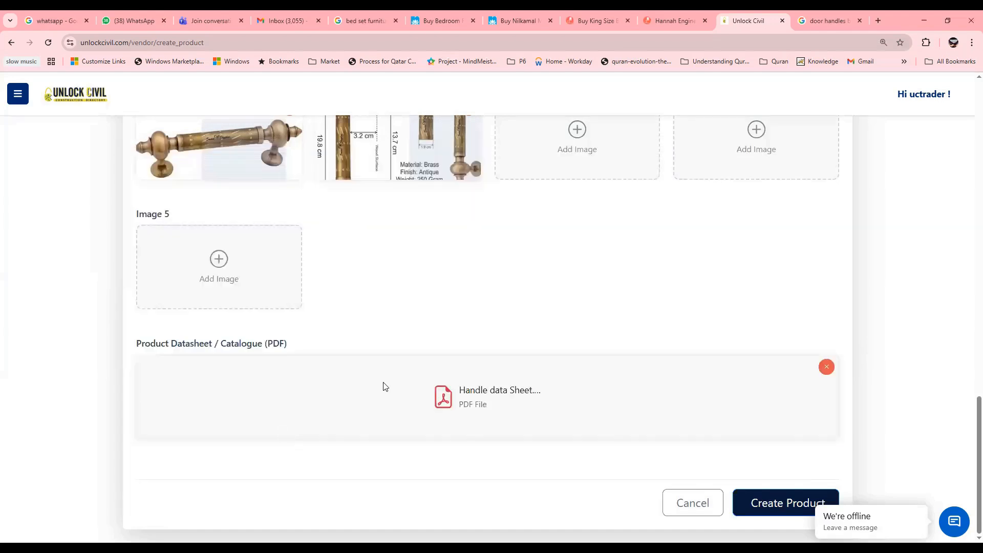
pyautogui.click(768, 504)
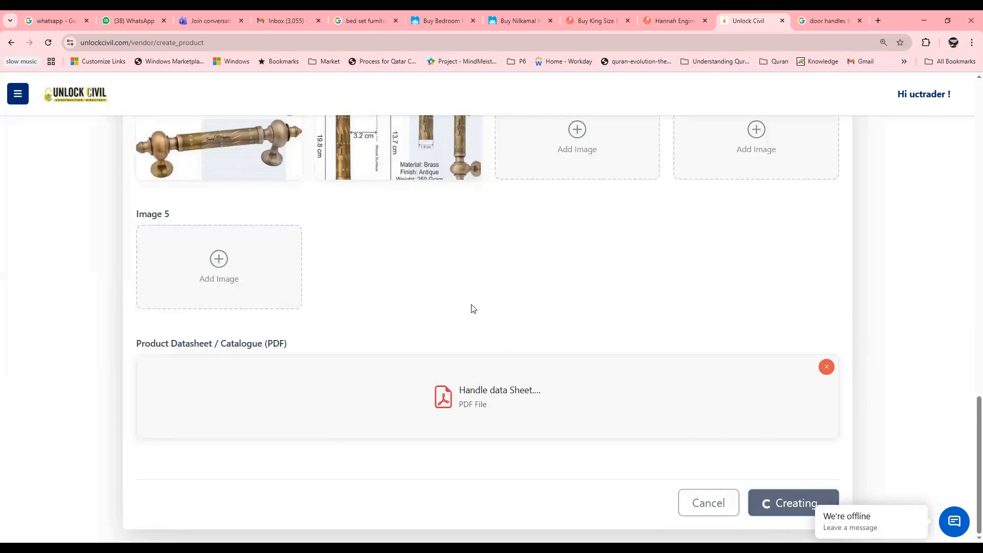